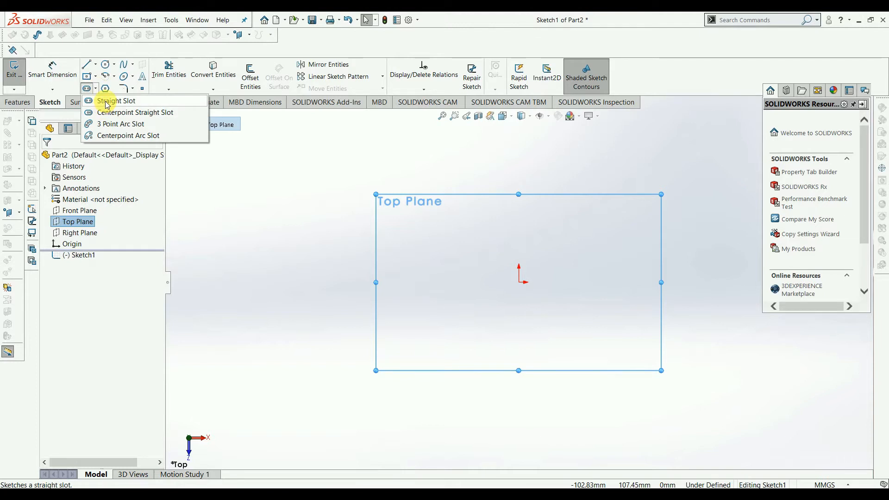
# Step: Sketch a vertical straight slot upward from the origin, about 82 mm between arc centres and 61 mm wide
pyautogui.click(519, 283)
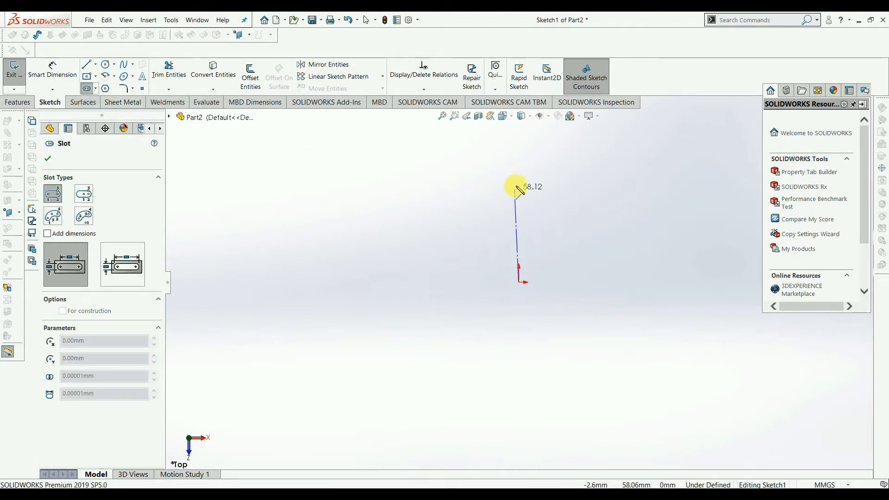
pyautogui.click(519, 151)
pyautogui.click(568, 259)
pyautogui.scroll(2, 444, 282)
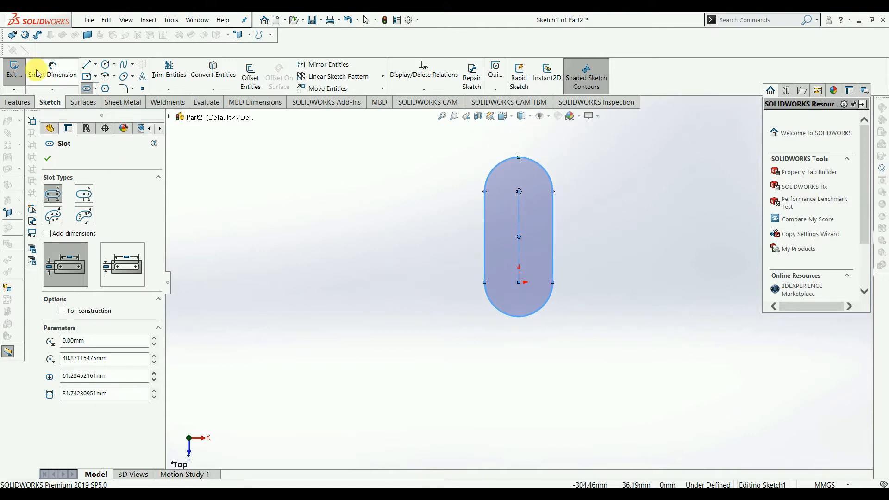
# Step: Dimension the radius of the slot's upper arc and set it to 16 mm
pyautogui.click(52, 70)
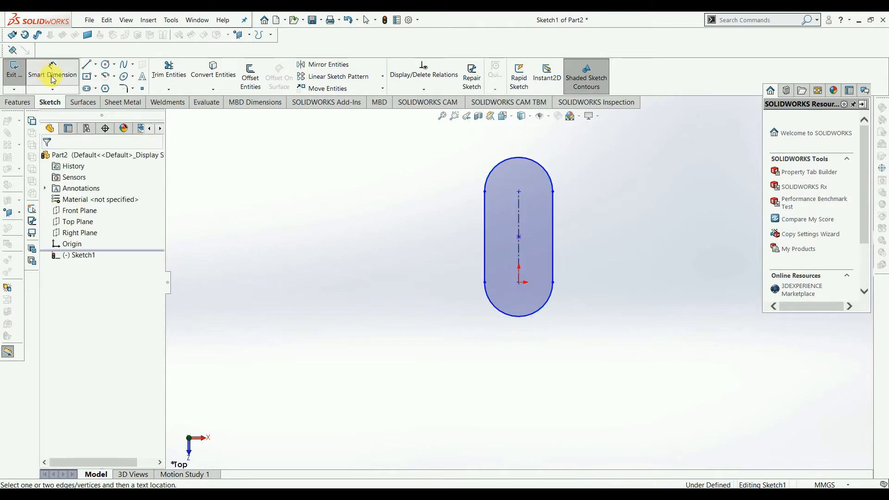
pyautogui.click(505, 160)
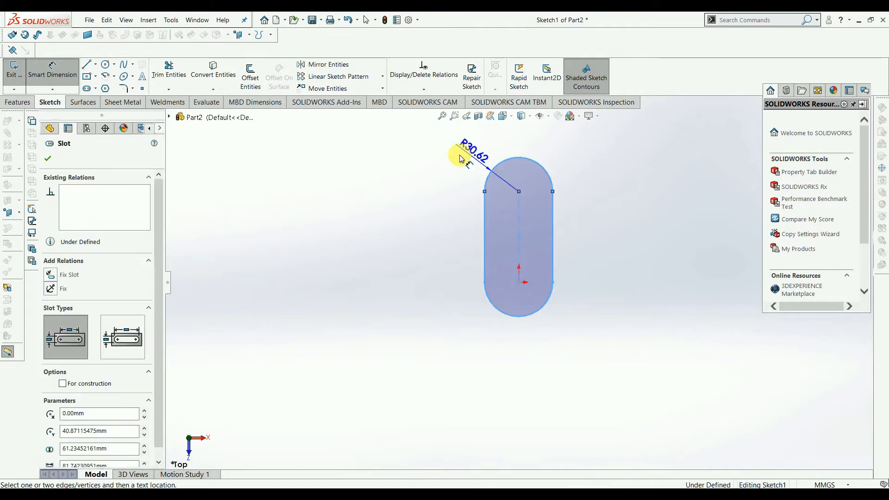
pyautogui.click(413, 143)
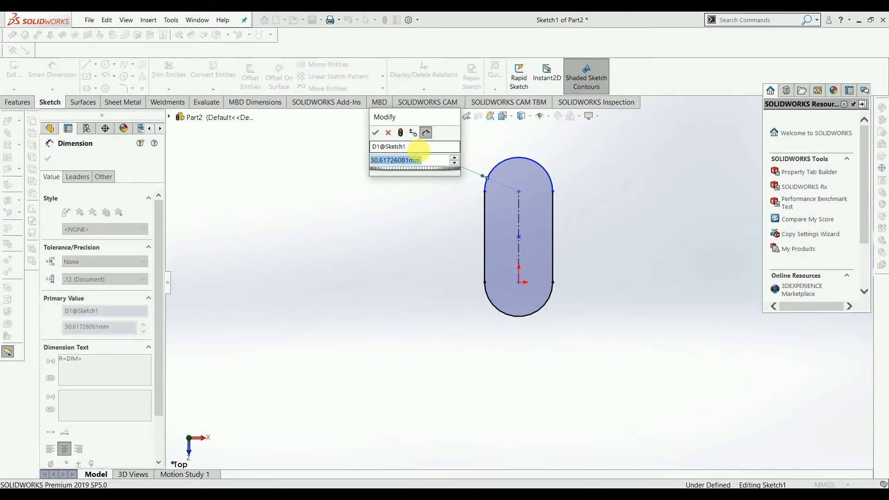
pyautogui.write('16')
pyautogui.press('Return')
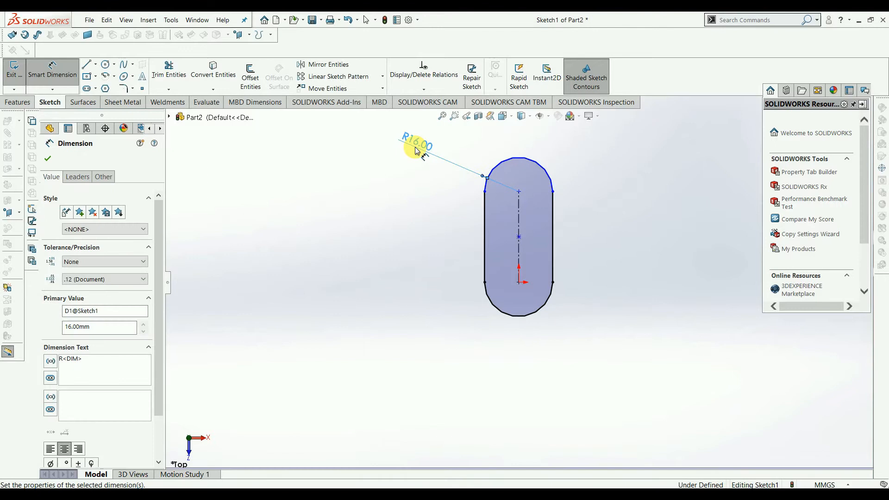
# Step: Dimension the slot's straight side and set its length to 70 mm
pyautogui.click(484, 234)
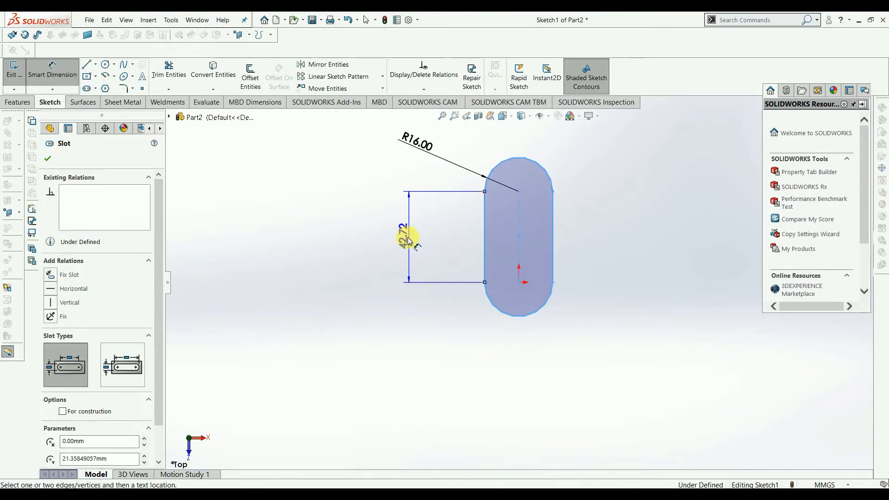
pyautogui.click(407, 237)
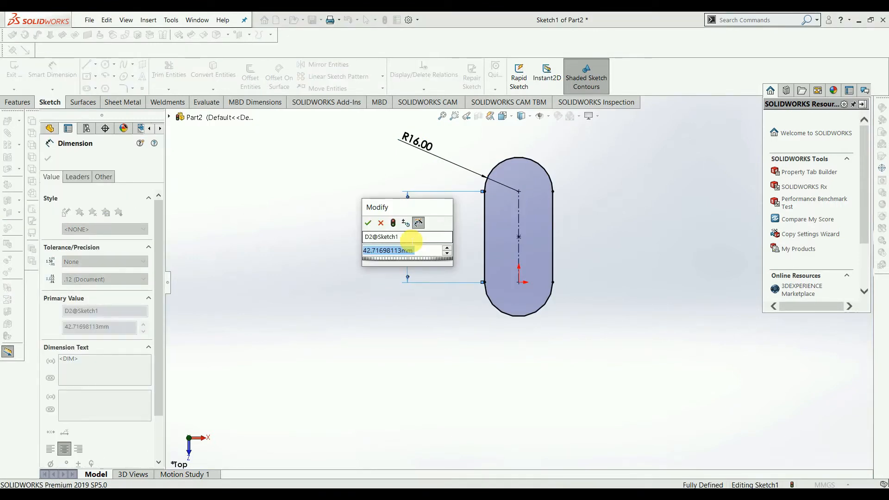
pyautogui.write('70')
pyautogui.press('Return')
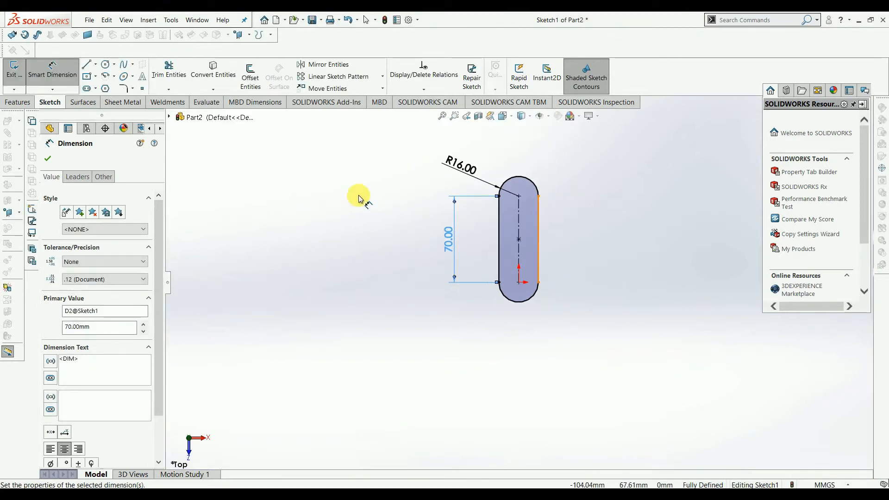
pyautogui.click(47, 158)
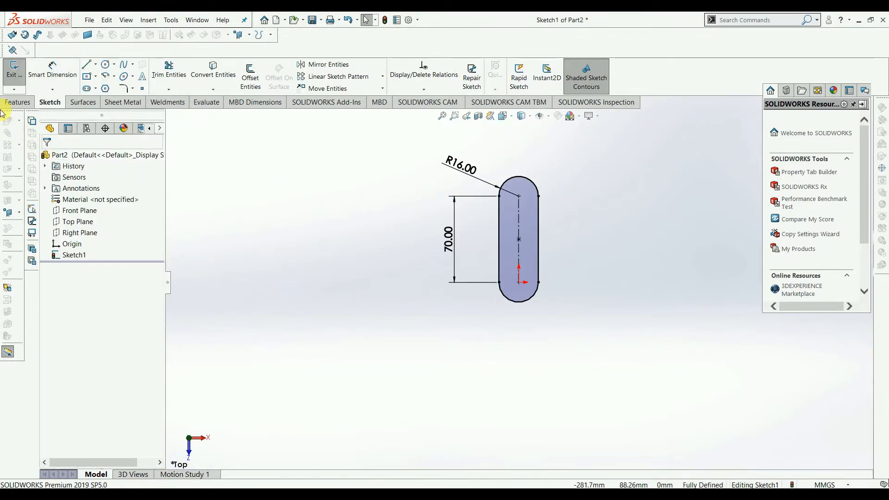
# Step: Finish the slot sketch and extrude it as a blind boss 10 mm deep
pyautogui.click(10, 74)
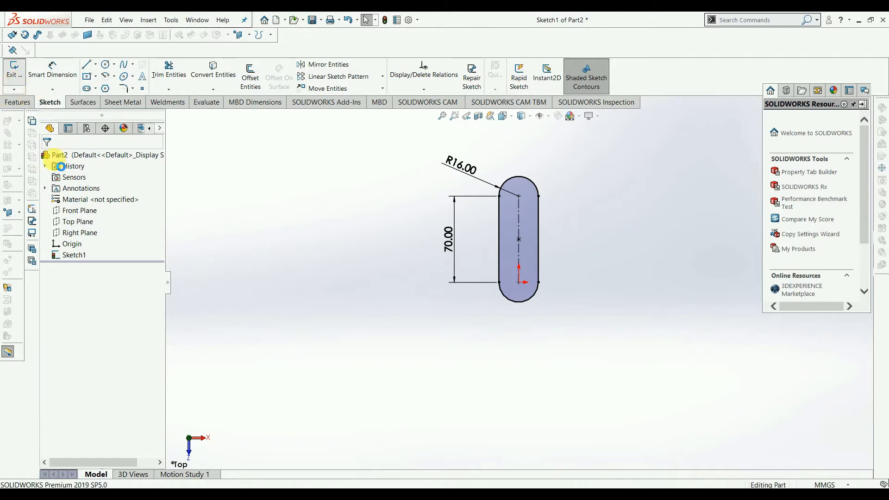
pyautogui.click(9, 82)
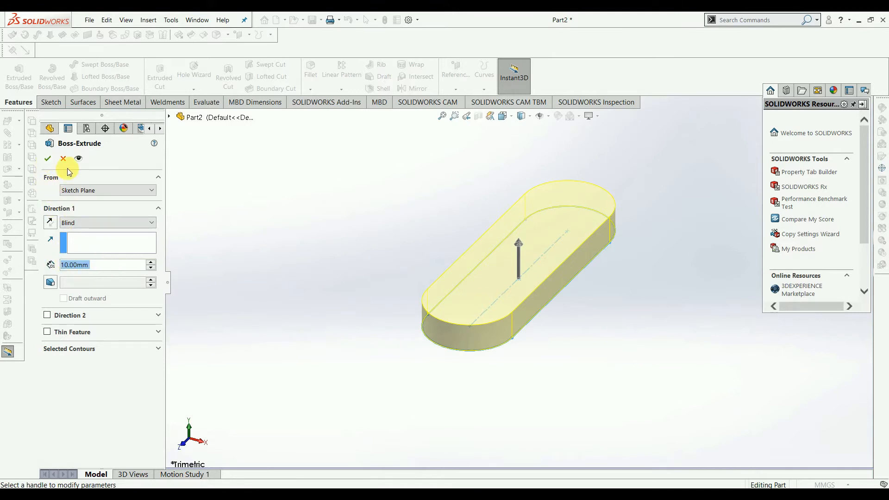
pyautogui.click(48, 159)
# Step: Start a sketch on the body's top face and draw a circle about 17 mm in diameter at each rounded end's centre
pyautogui.click(492, 269)
pyautogui.click(460, 284)
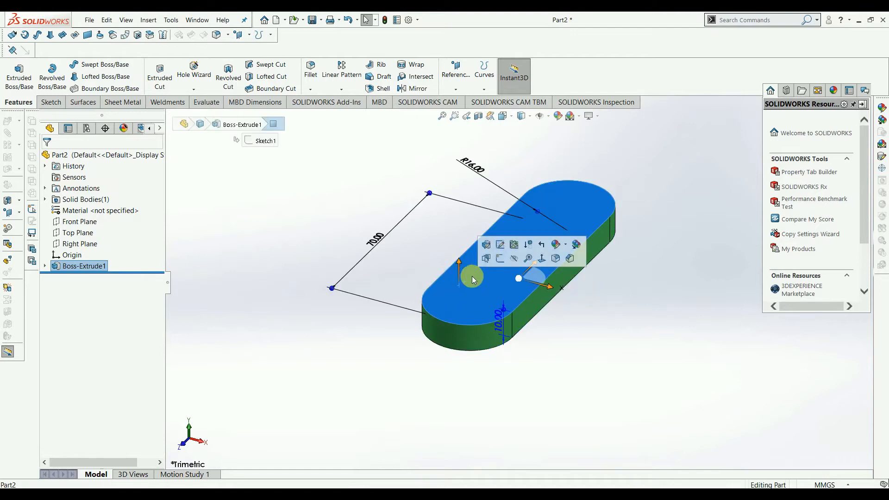
pyautogui.click(499, 259)
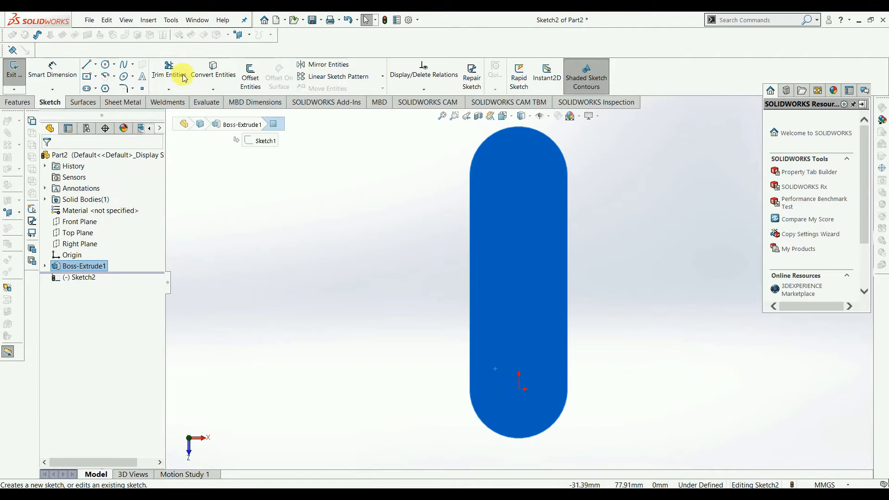
pyautogui.click(123, 76)
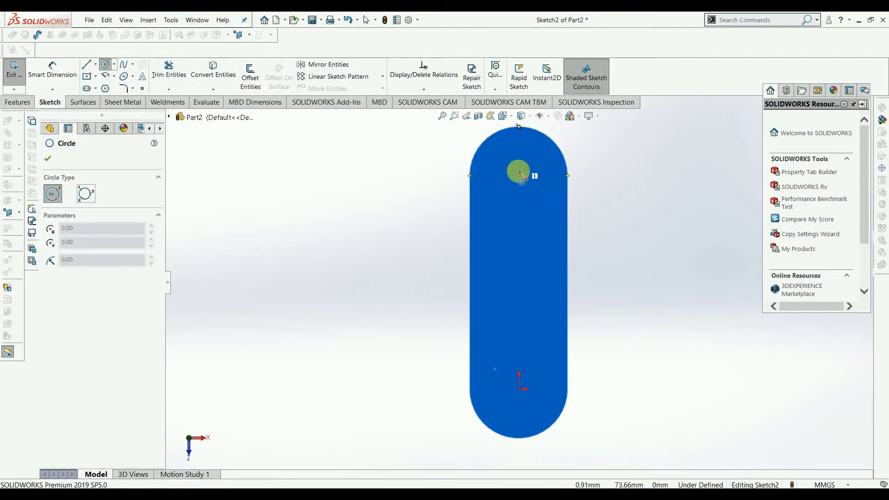
pyautogui.moveTo(518, 175); pyautogui.dragTo(534, 158)
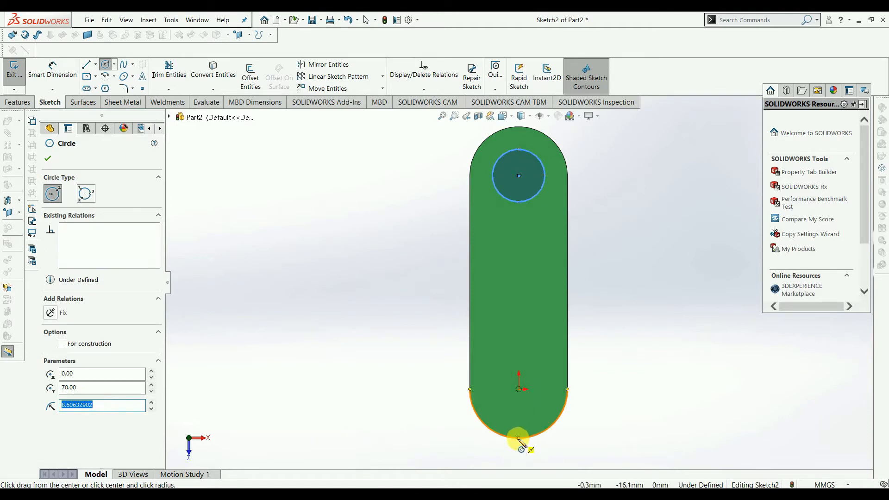
pyautogui.click(518, 388)
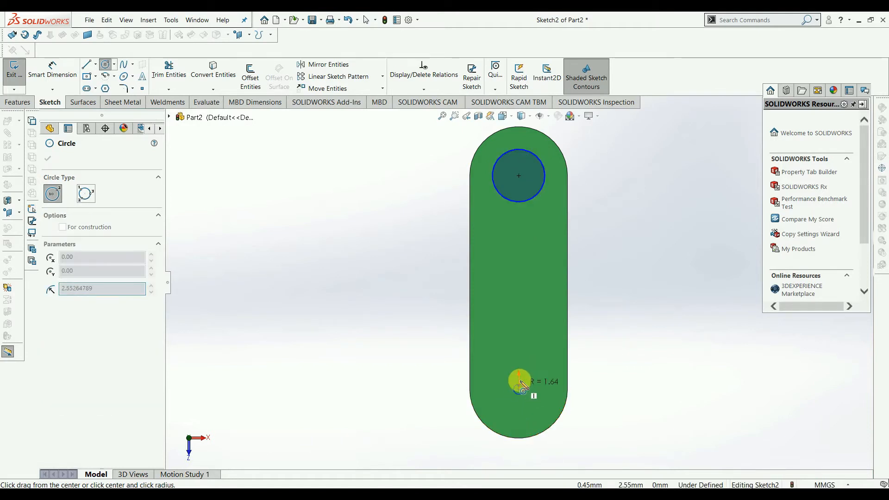
pyautogui.click(519, 364)
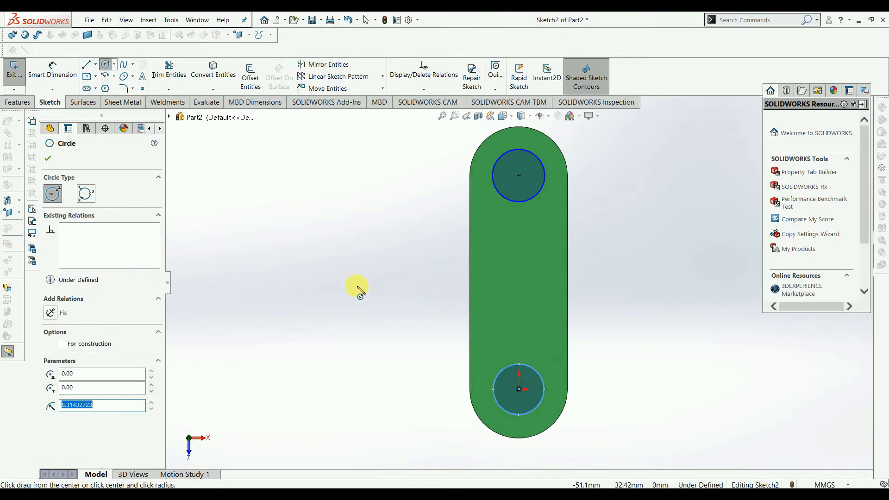
pyautogui.click(48, 158)
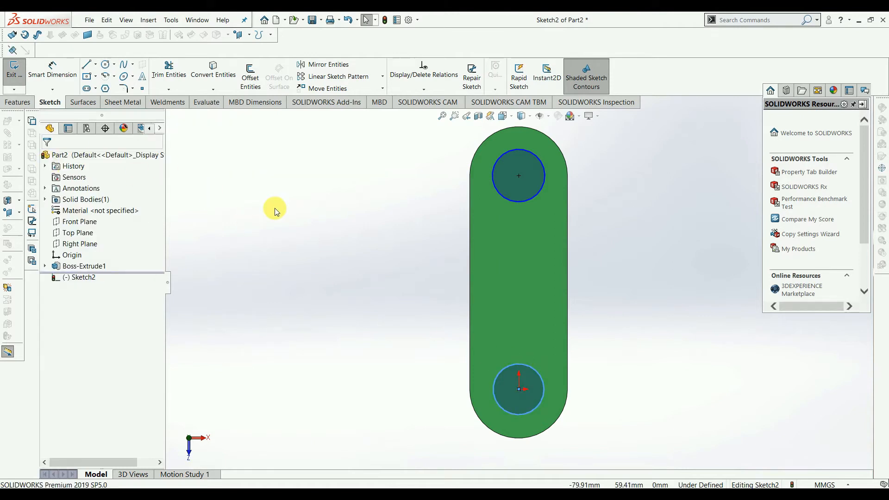
# Step: Make the two end circles the same size with an Equal relation
pyautogui.click(333, 265)
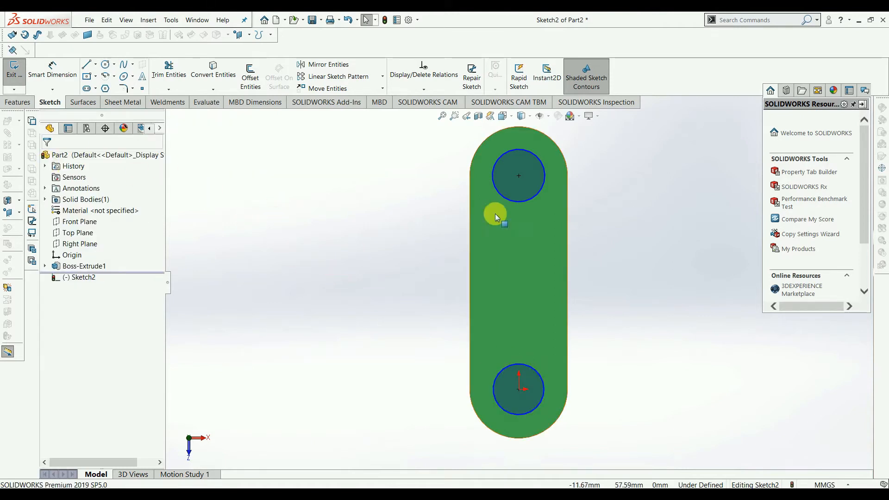
pyautogui.click(517, 202)
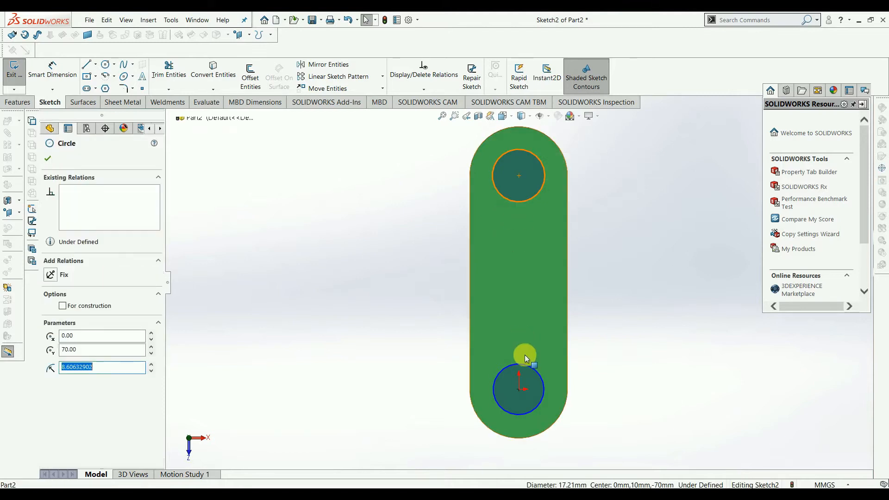
pyautogui.keyDown('ctrl'); pyautogui.click(531, 409); pyautogui.keyUp('ctrl')
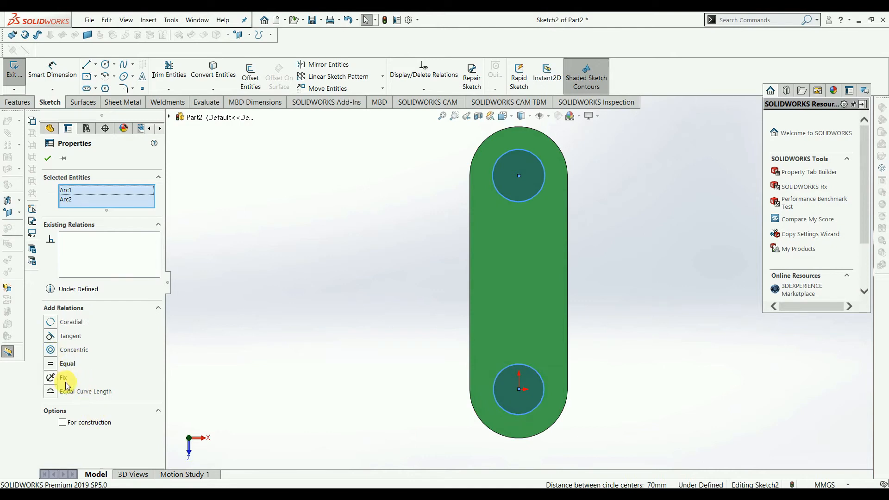
pyautogui.click(50, 364)
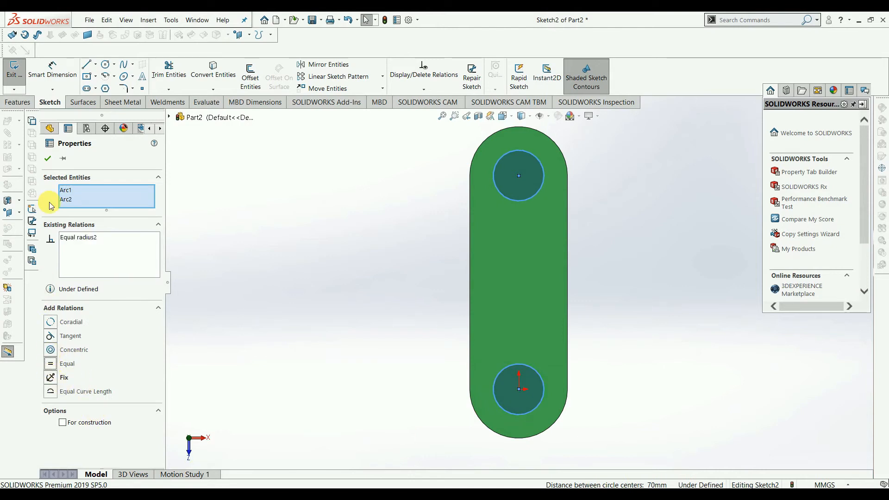
pyautogui.click(43, 158)
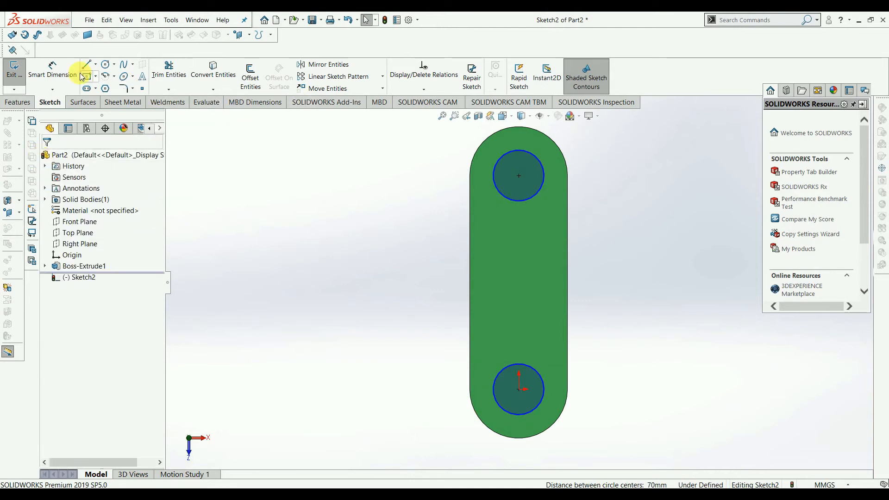
# Step: Dimension the upper circle's diameter and set it to 16 mm
pyautogui.click(62, 74)
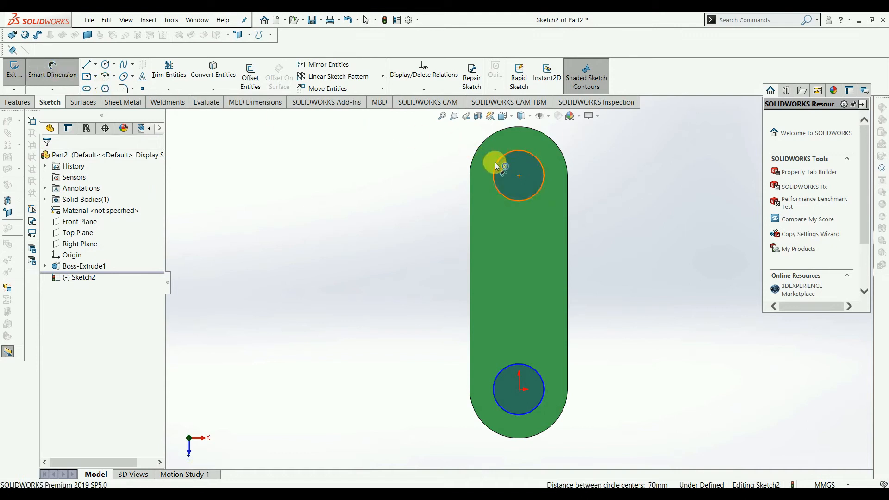
pyautogui.click(494, 162)
pyautogui.click(373, 159)
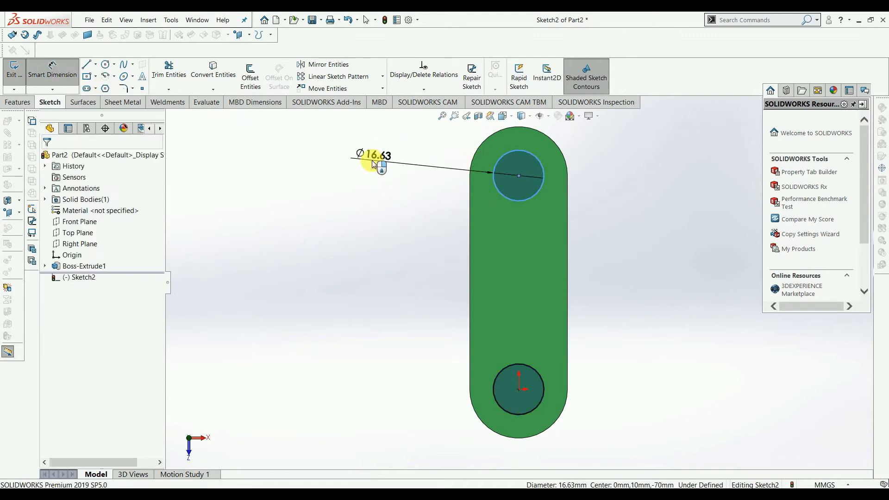
pyautogui.write('16')
pyautogui.press('Return')
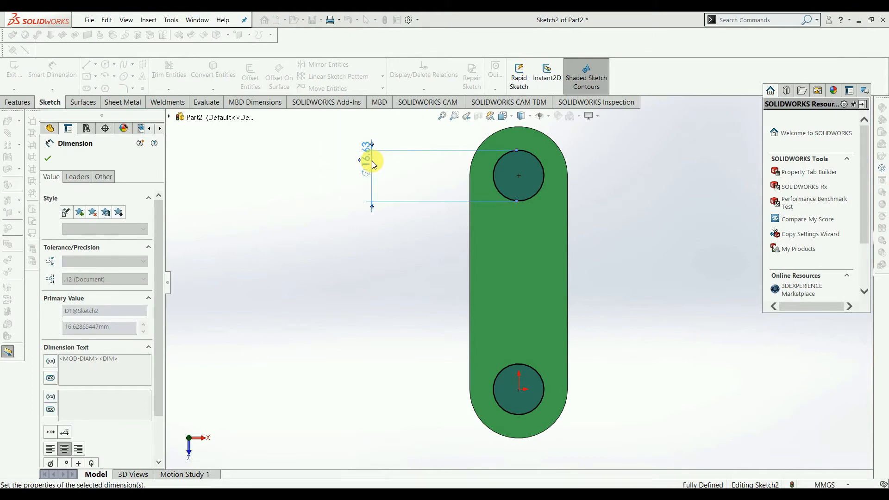
pyautogui.click(47, 160)
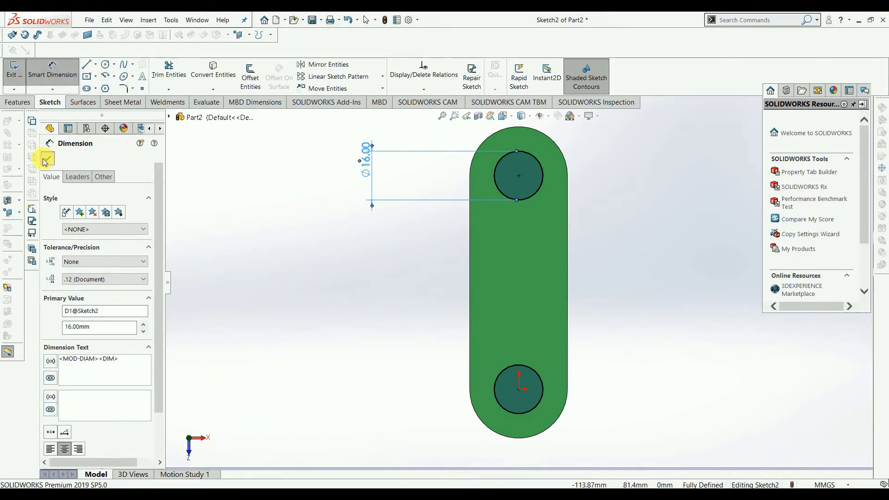
# Step: Finish the sketch and cut both circles into the body with a blind Extruded Cut 10 mm deep
pyautogui.click(14, 71)
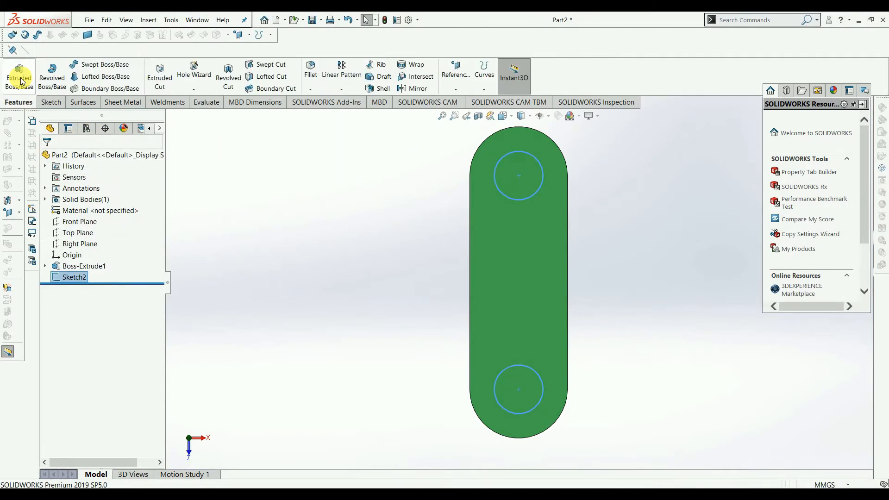
pyautogui.click(154, 70)
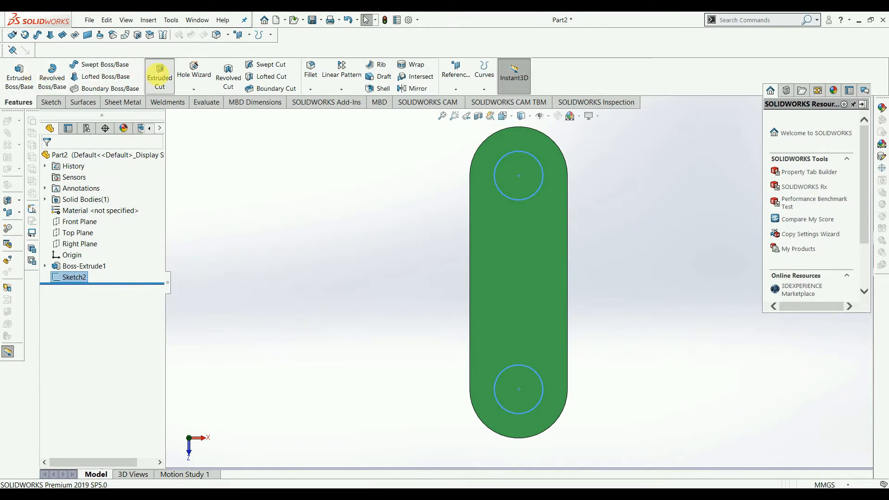
pyautogui.moveTo(398, 283); pyautogui.dragTo(180, 199, button='middle')
pyautogui.click(48, 158)
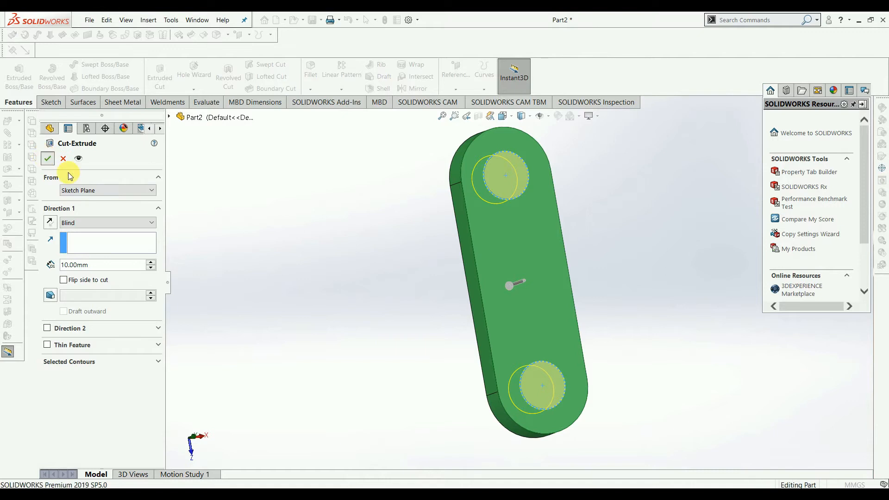
# Step: Start a sketch on the link's flat side face and draw a corner rectangle about 20.5 mm wide and 32.4 mm high standing on its upper edge
pyautogui.moveTo(692, 259); pyautogui.dragTo(546, 282, button='middle')
pyautogui.click(546, 281)
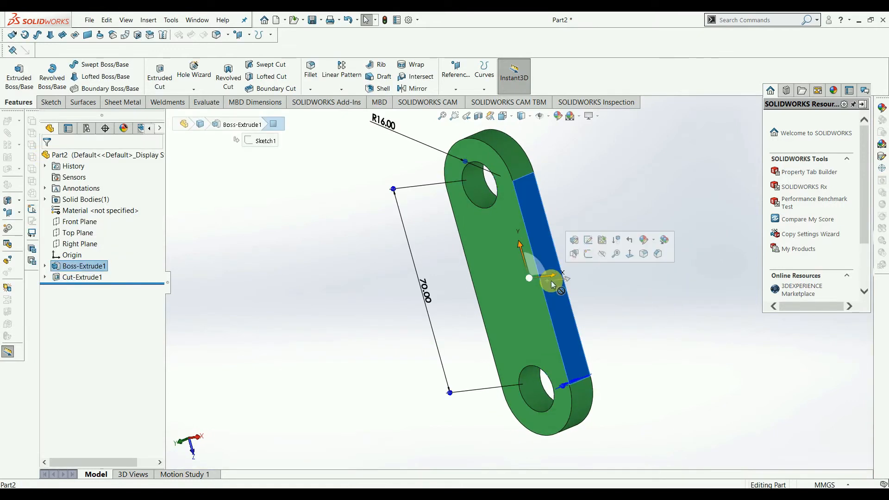
pyautogui.click(584, 254)
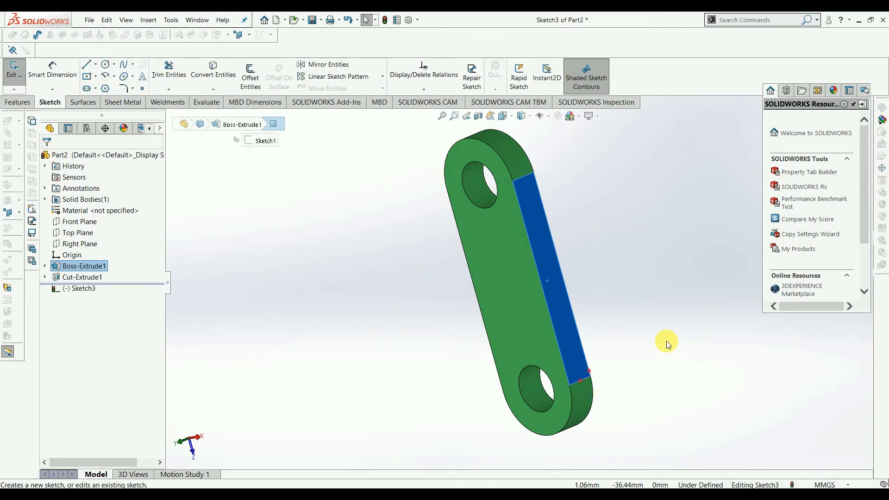
pyautogui.hotkey('ctrl', '8')
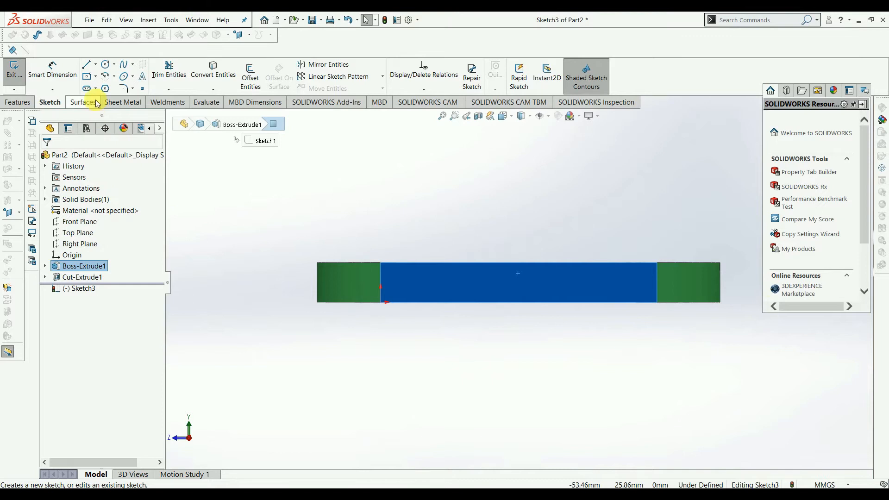
pyautogui.click(95, 76)
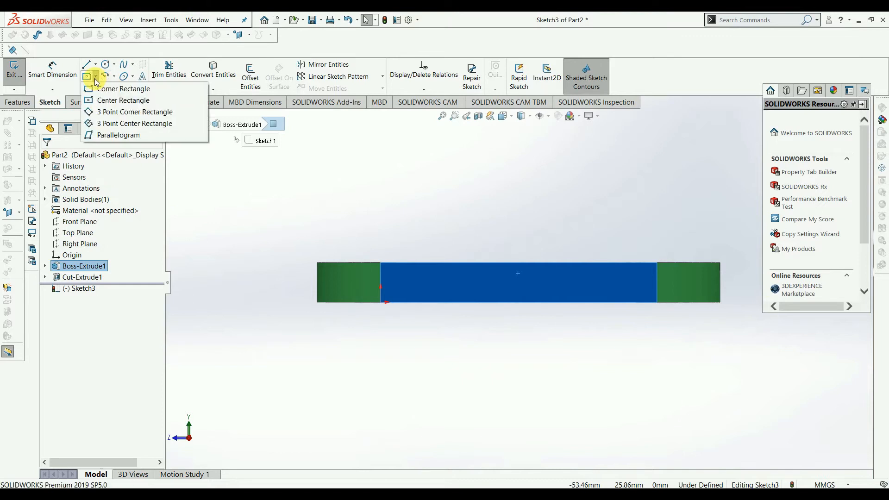
pyautogui.click(114, 92)
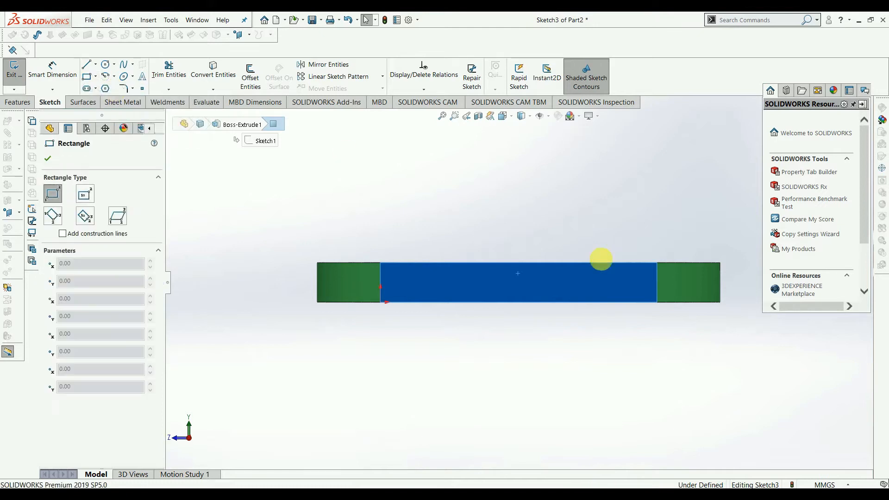
pyautogui.click(482, 263)
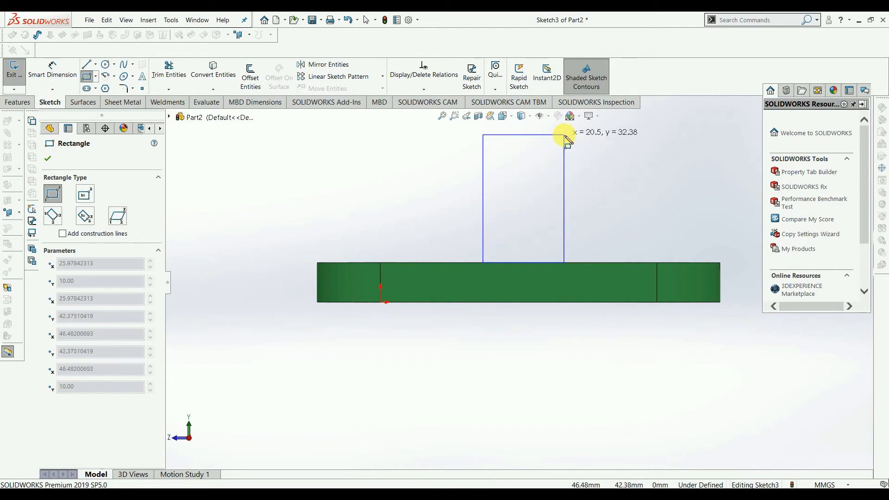
pyautogui.click(564, 134)
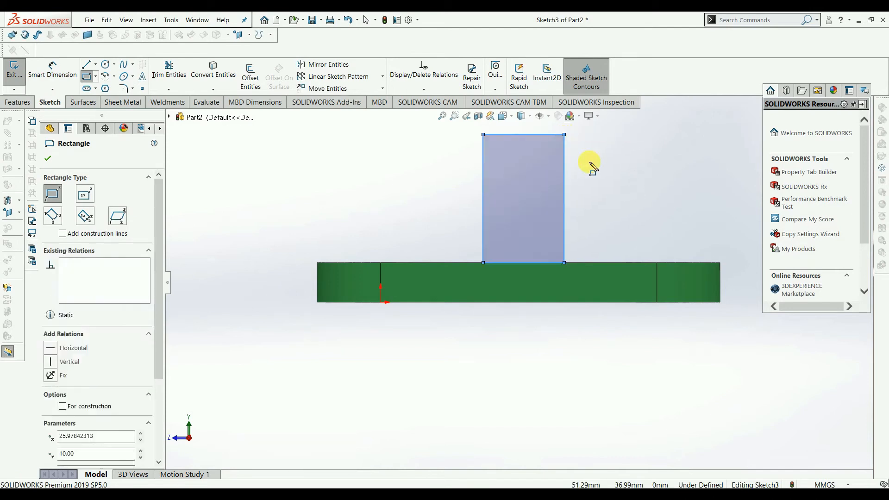
pyautogui.click(49, 159)
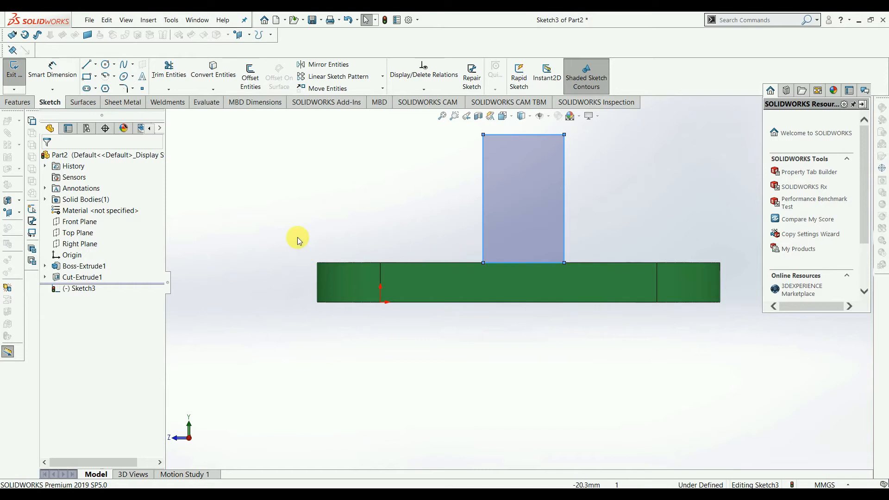
# Step: Dimension the rectangle's height and width, setting them to 35 mm and 32 mm
pyautogui.click(52, 70)
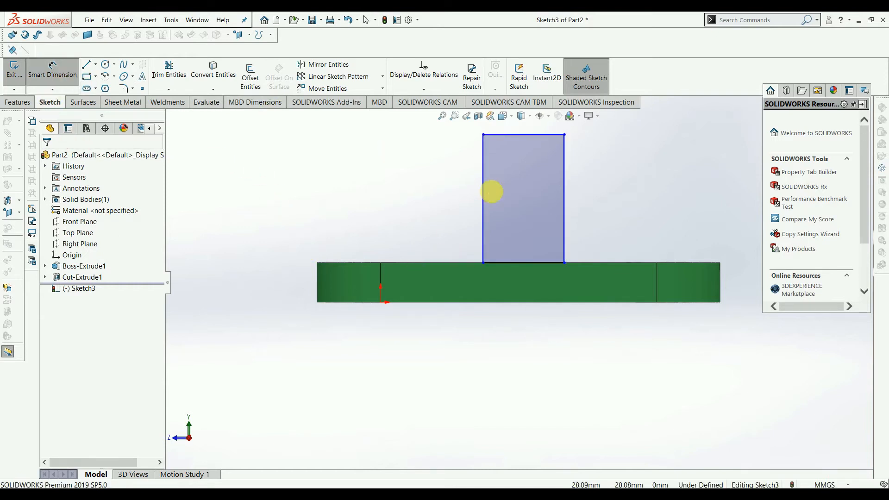
pyautogui.click(483, 195)
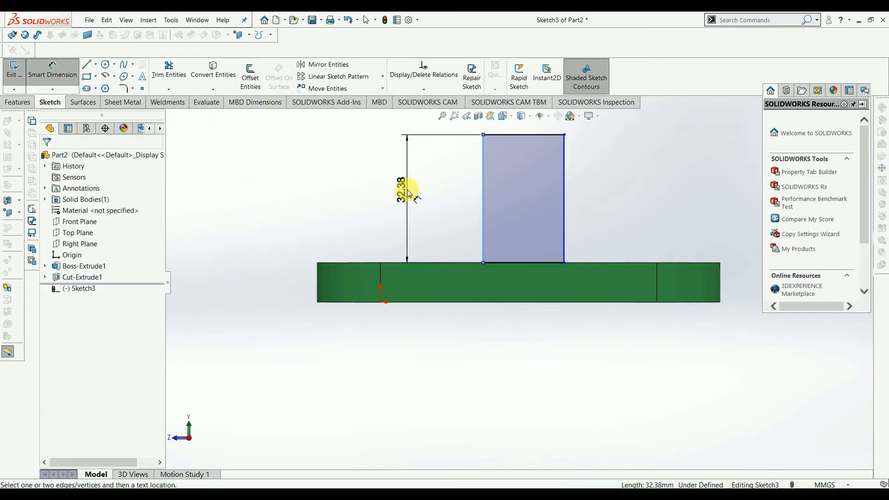
pyautogui.click(407, 189)
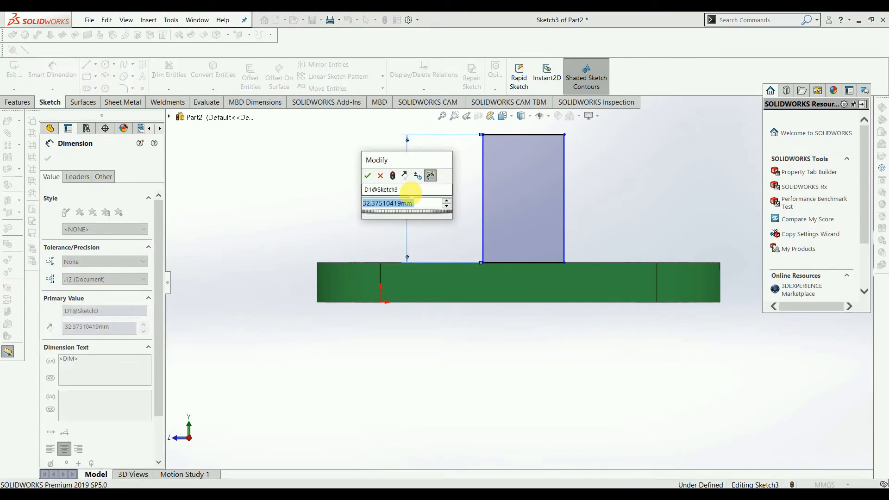
pyautogui.write('35')
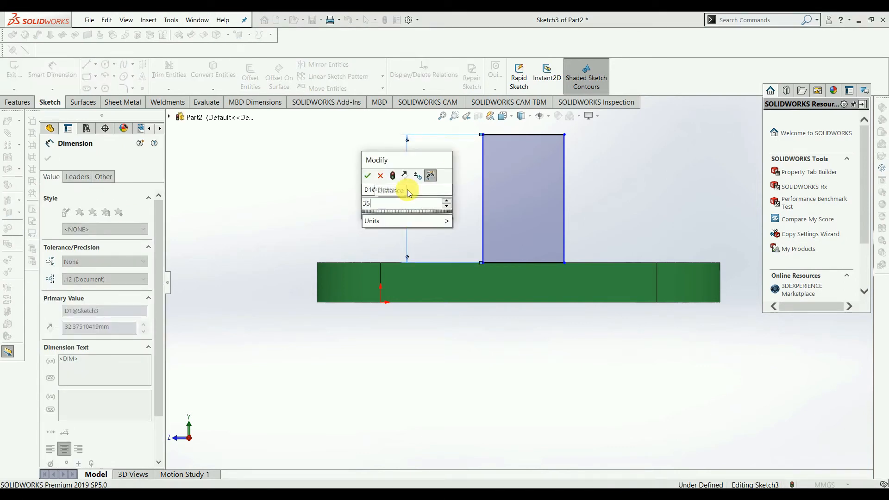
pyautogui.press('Return')
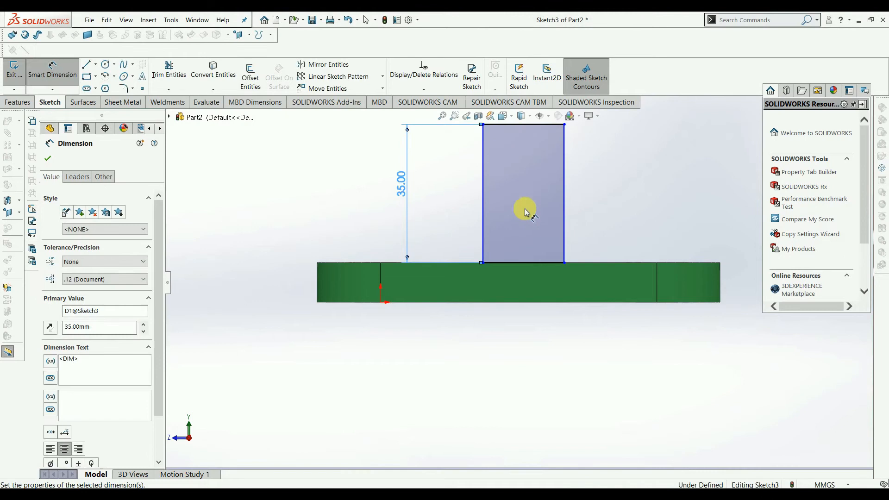
pyautogui.click(515, 262)
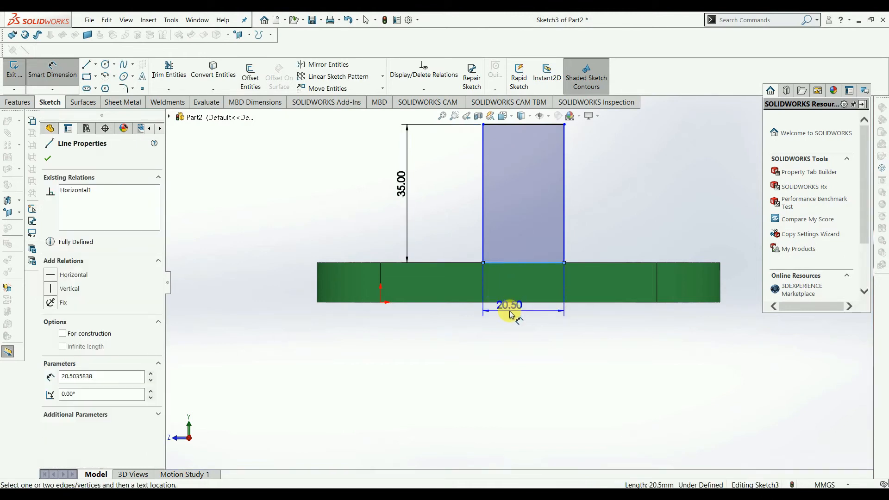
pyautogui.click(509, 312)
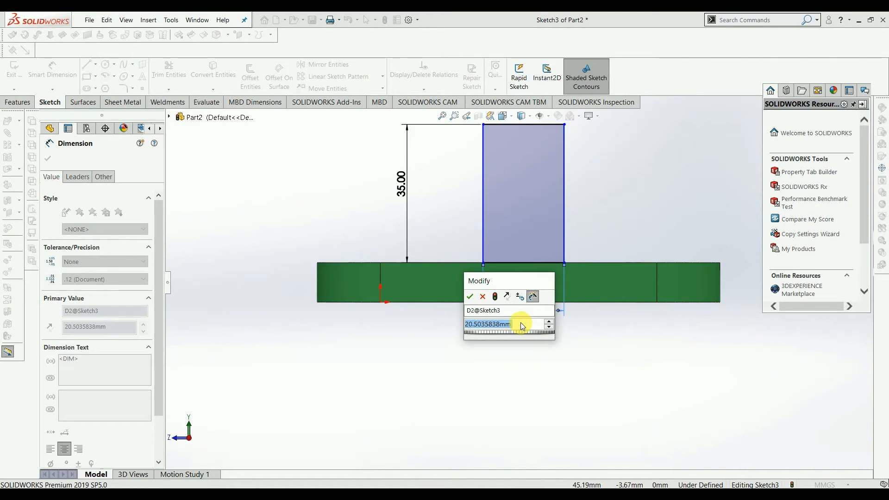
pyautogui.write('32')
pyautogui.press('Return')
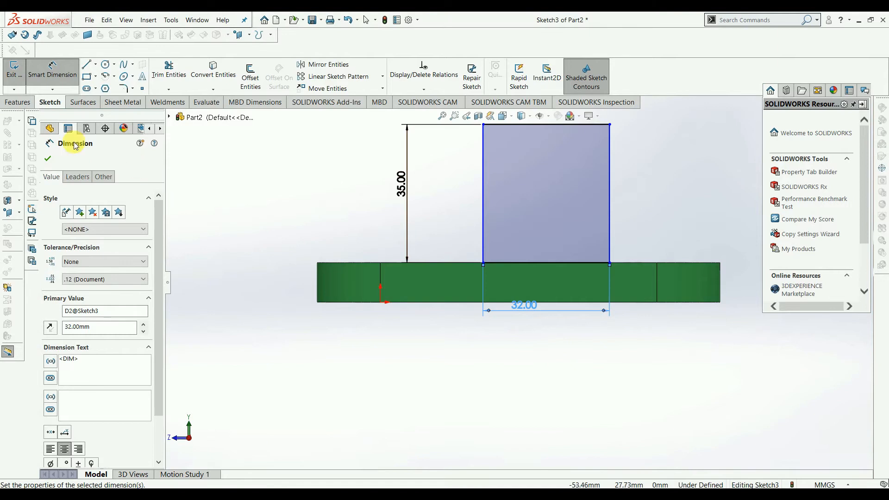
pyautogui.click(49, 159)
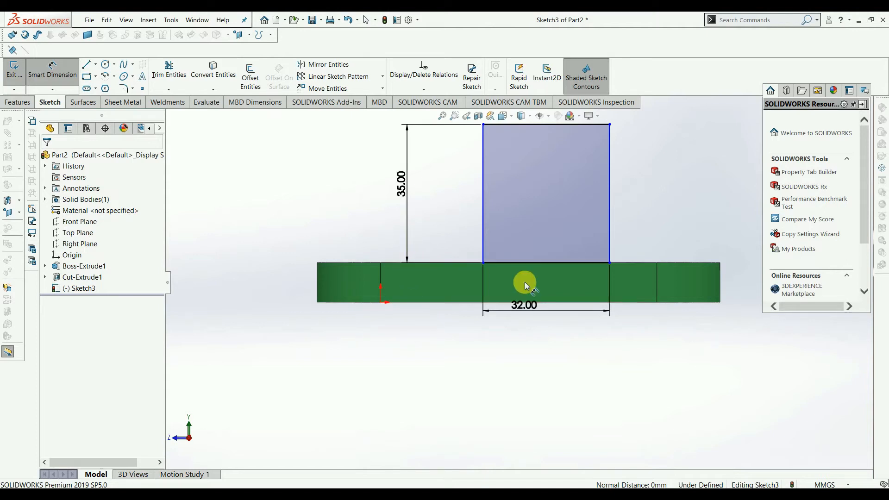
# Step: Dimension the horizontal distance from the origin to the midpoint of the rectangle's lower edge and set it to 35 mm
pyautogui.click(546, 263)
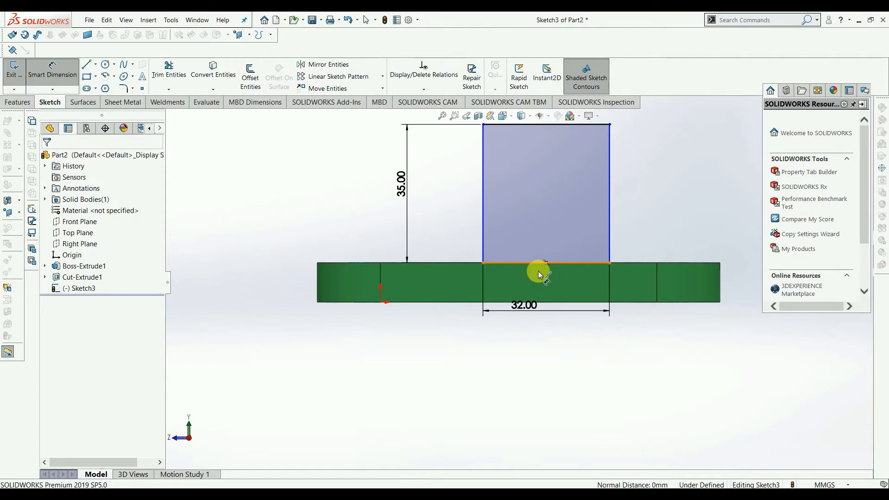
pyautogui.click(380, 304)
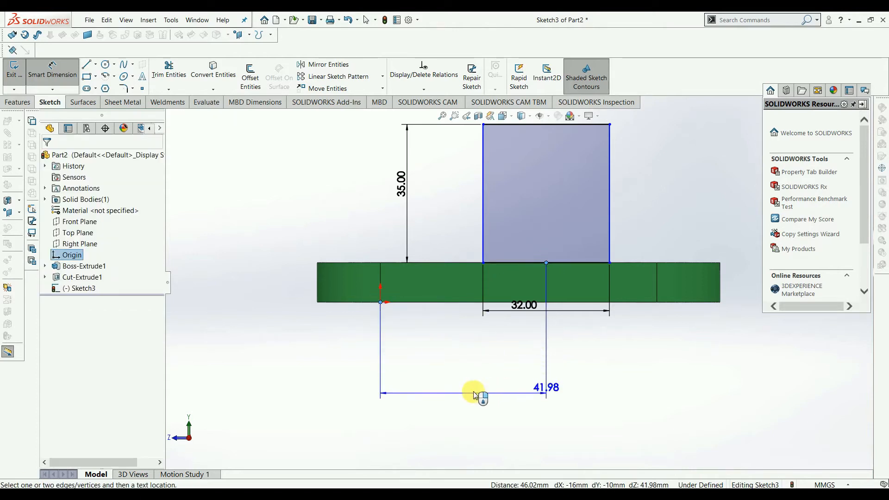
pyautogui.click(476, 391)
pyautogui.write('35')
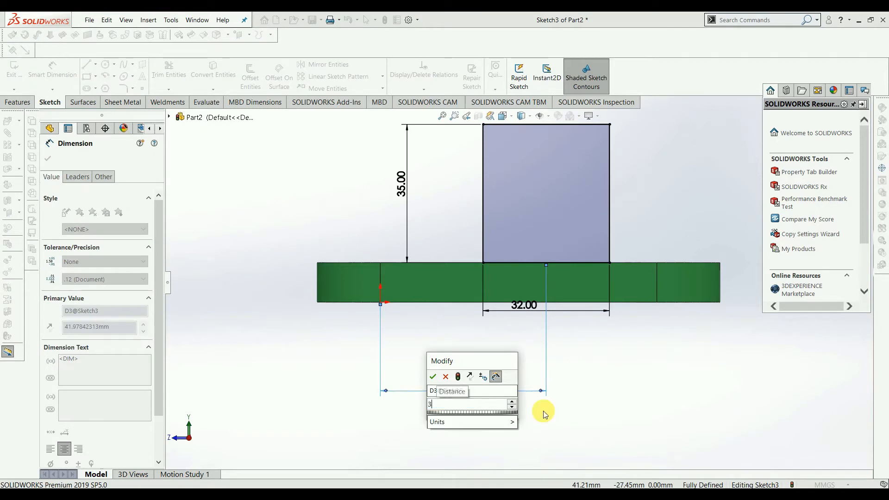
pyautogui.press('Return')
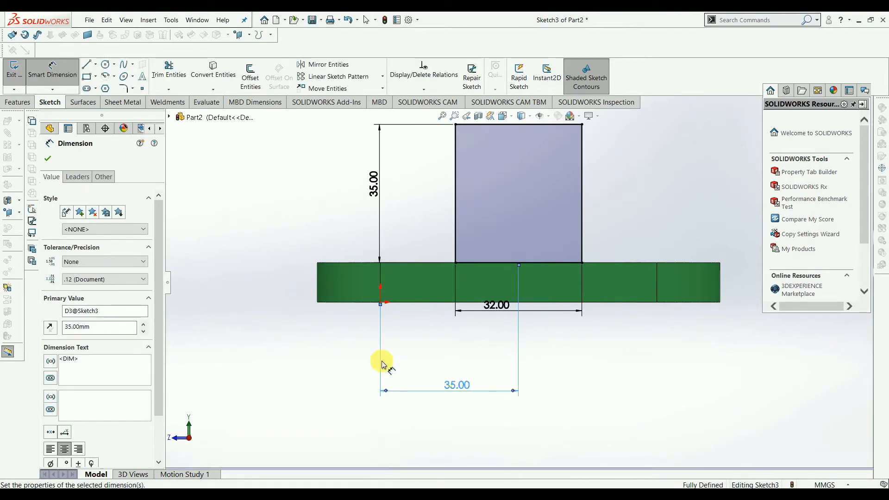
pyautogui.click(46, 159)
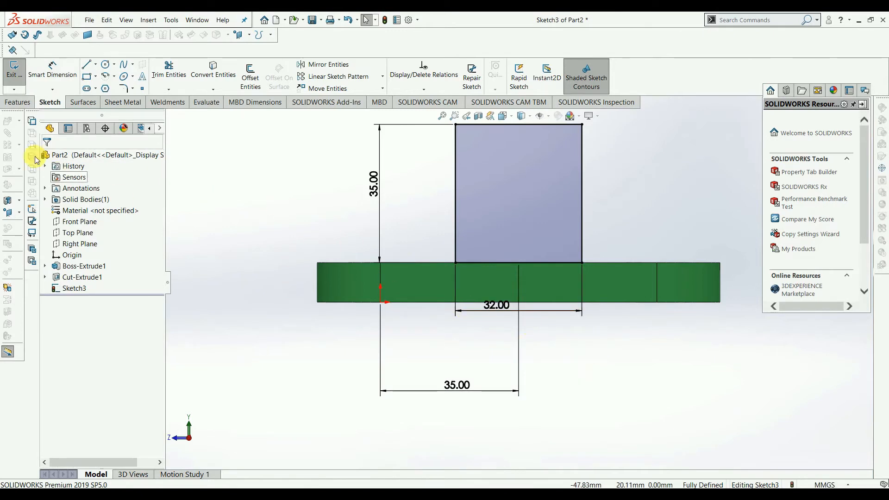
# Step: Finish the sketch and extrude the rectangle 10 mm blind with the direction reversed so it stands on the link, merging the result
pyautogui.click(9, 83)
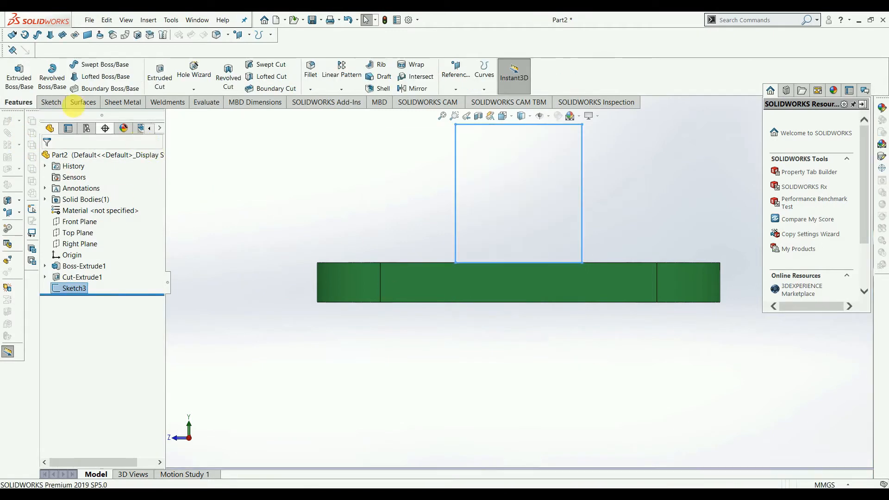
pyautogui.click(13, 81)
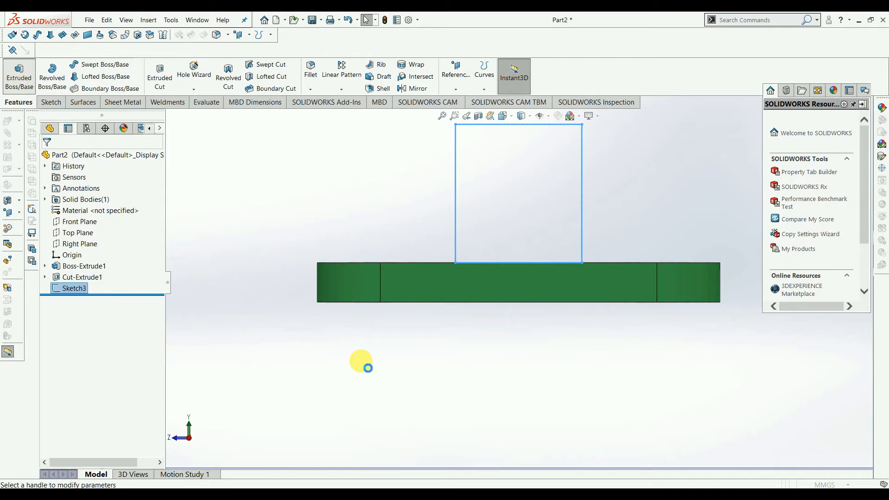
pyautogui.moveTo(408, 370); pyautogui.dragTo(457, 383, button='middle')
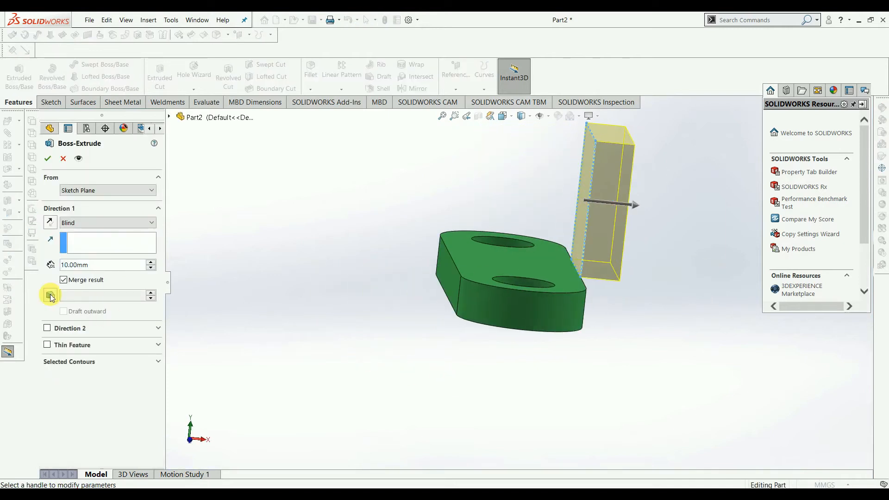
pyautogui.click(50, 222)
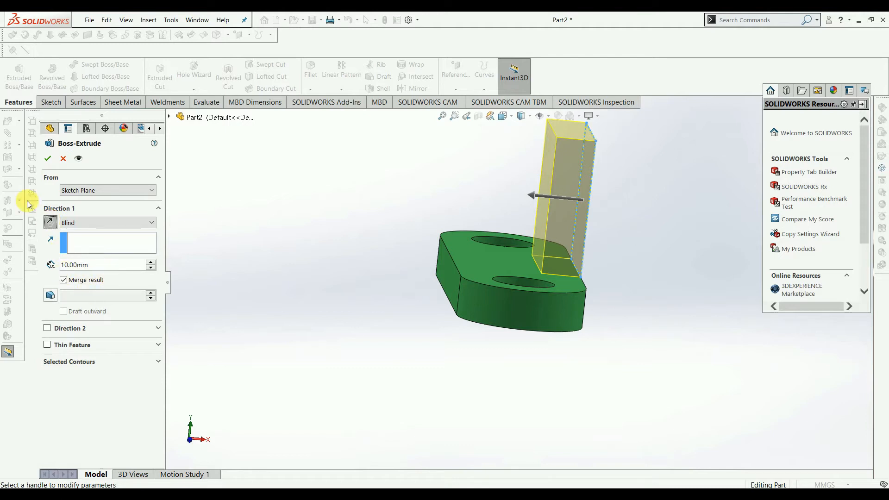
pyautogui.click(46, 159)
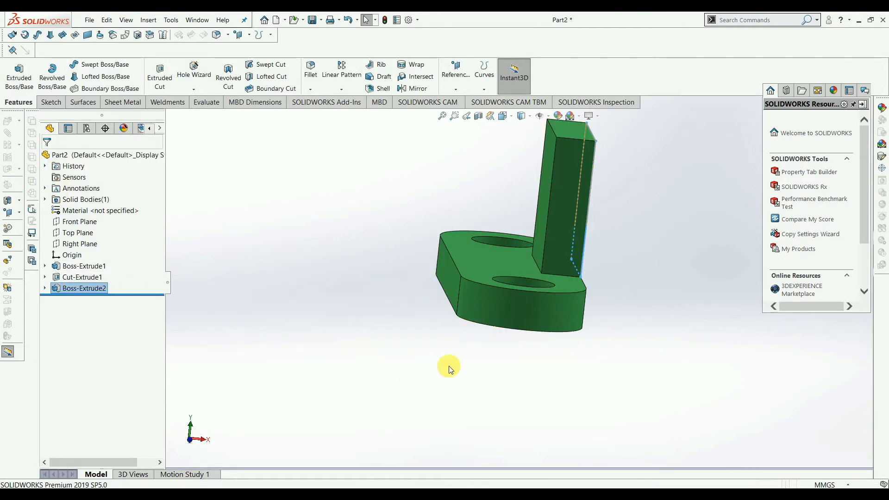
# Step: Start a sketch on the upright block's top face and draw a corner rectangle about 40.7 by 32 mm extending outward from its outer long edge
pyautogui.moveTo(604, 331); pyautogui.dragTo(637, 399, button='middle')
pyautogui.click(555, 249)
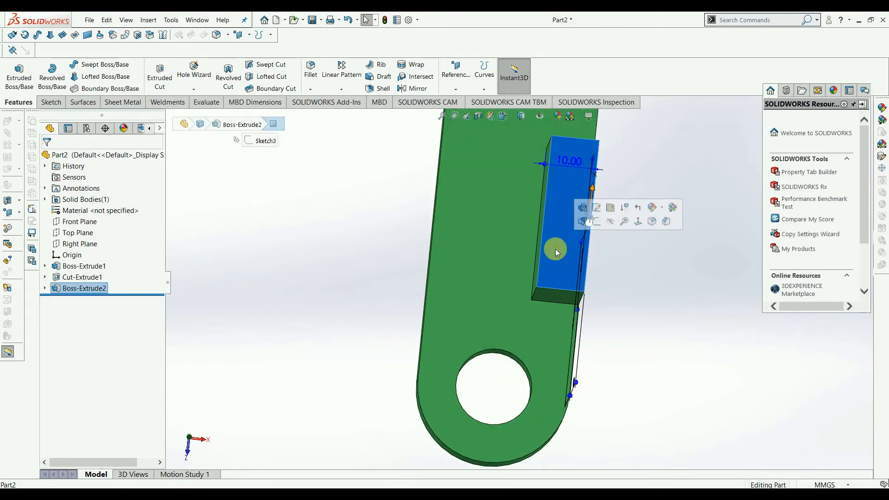
pyautogui.click(592, 223)
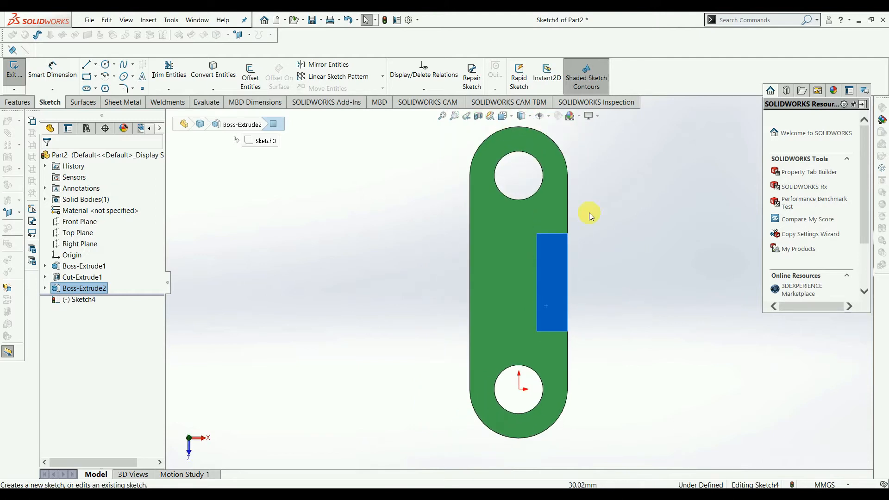
pyautogui.click(95, 66)
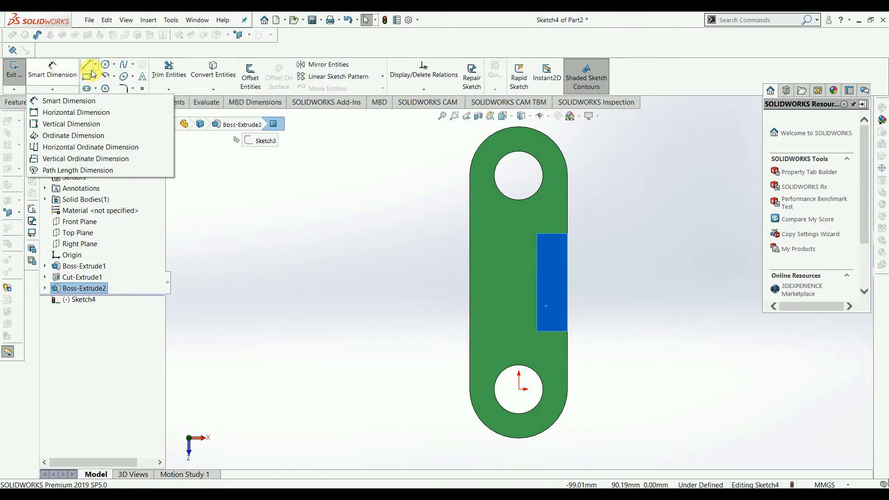
pyautogui.moveTo(103, 77)
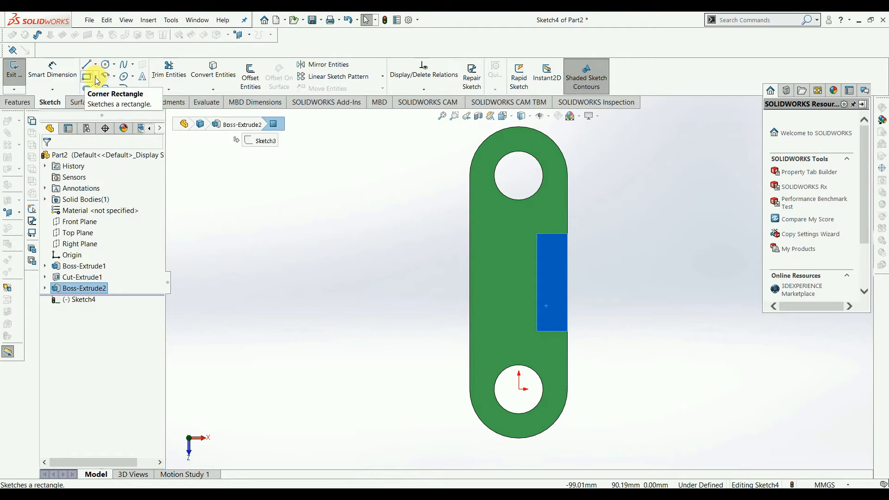
pyautogui.click(95, 76)
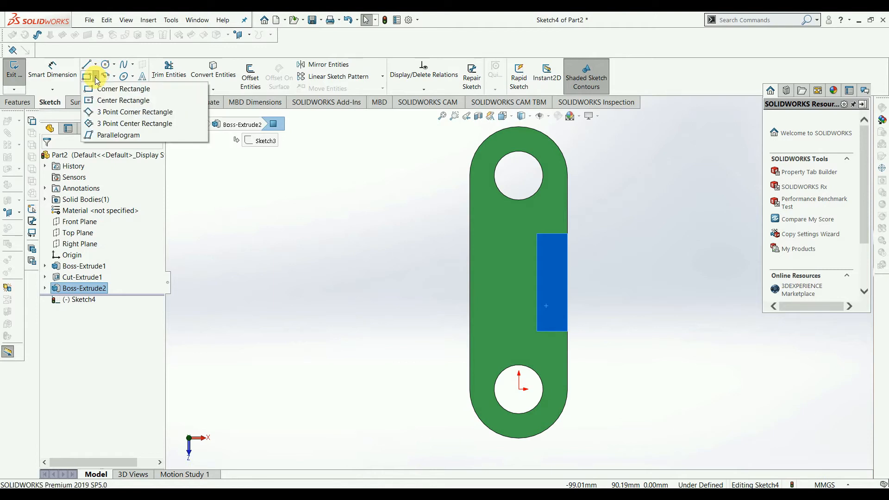
pyautogui.click(116, 93)
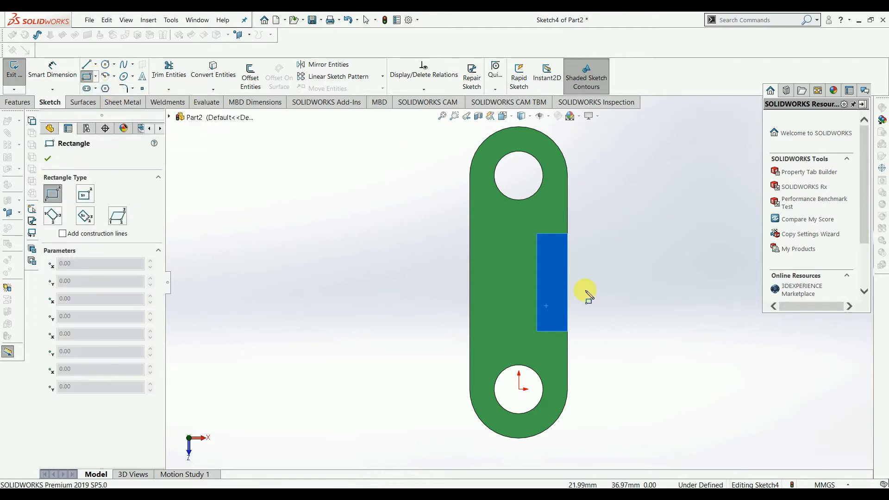
pyautogui.click(568, 332)
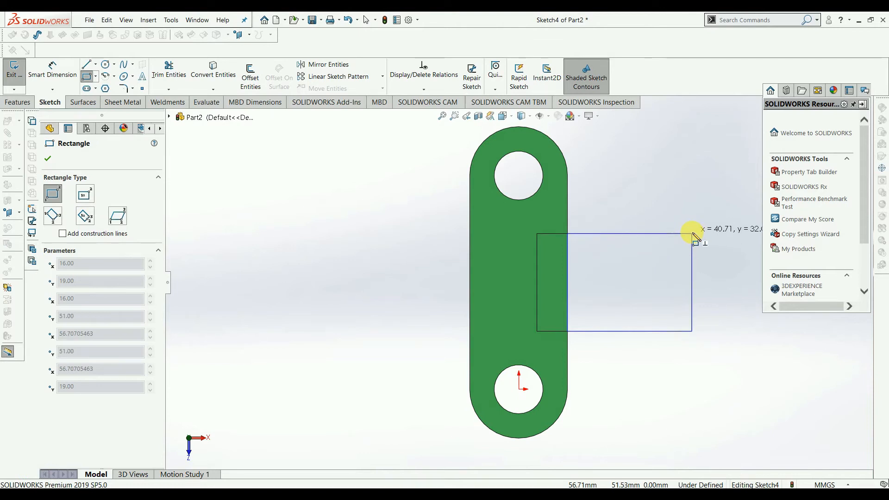
pyautogui.click(692, 234)
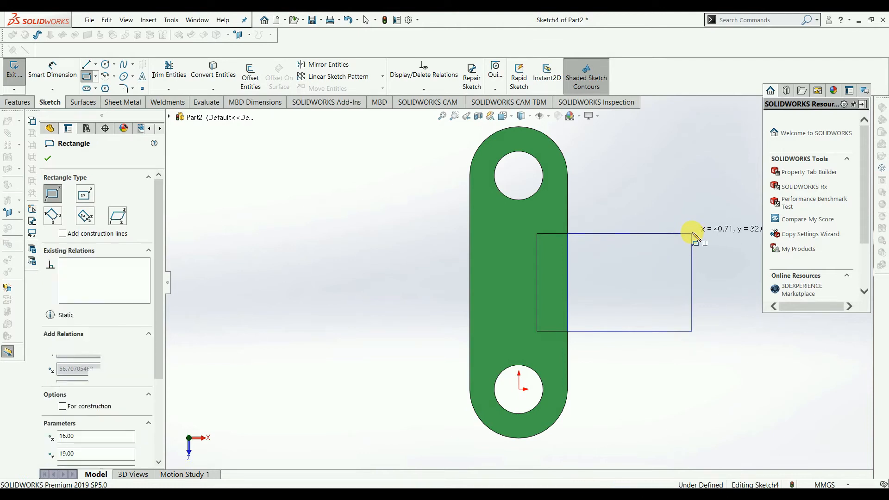
# Step: Sketch a circle of about 13.1 mm radius inside the rectangle, centred on its horizontal midline toward the outer end
pyautogui.click(47, 158)
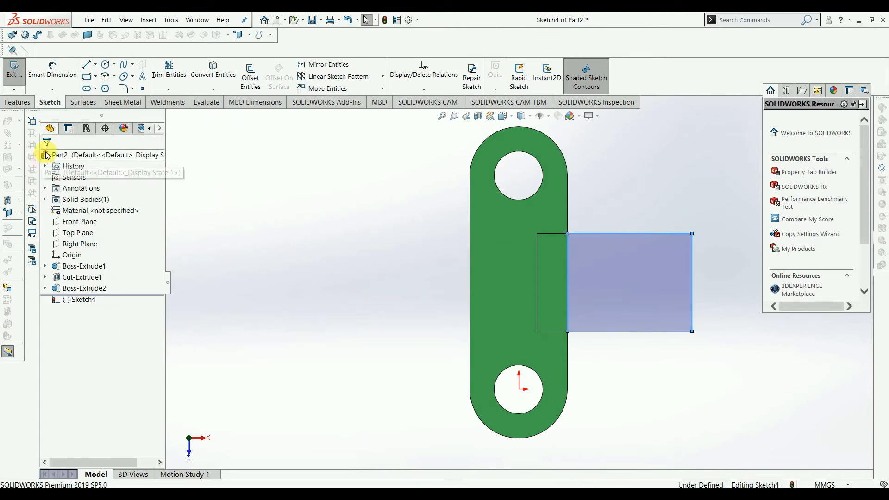
pyautogui.click(54, 76)
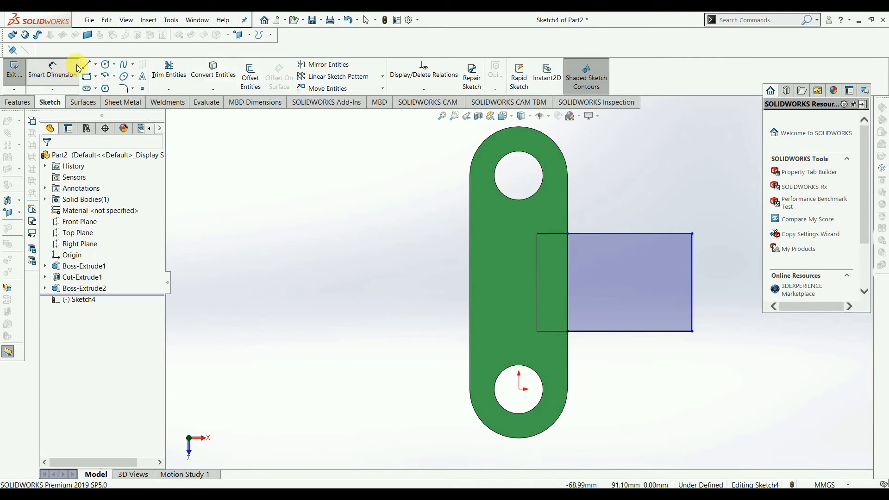
pyautogui.click(114, 65)
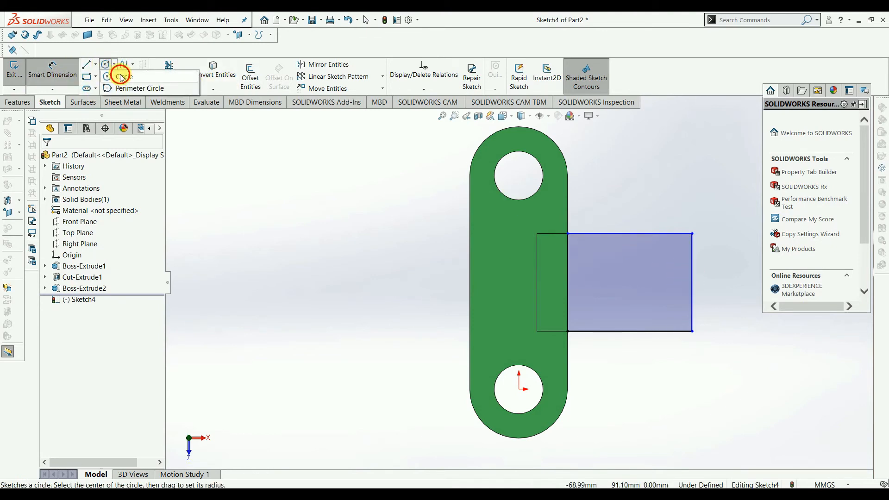
pyautogui.click(122, 74)
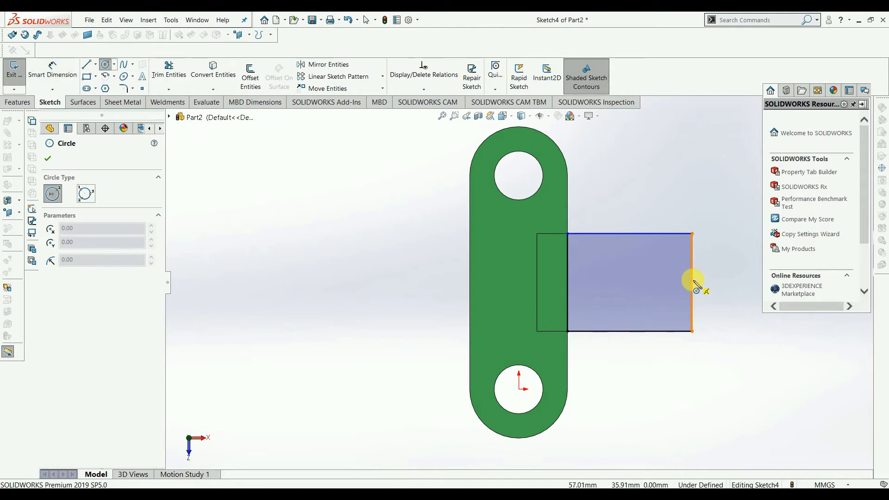
pyautogui.click(651, 281)
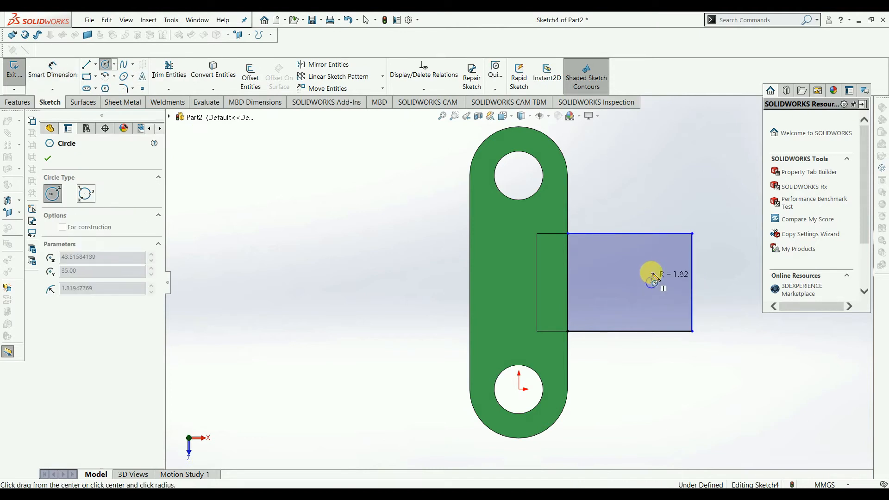
pyautogui.click(665, 250)
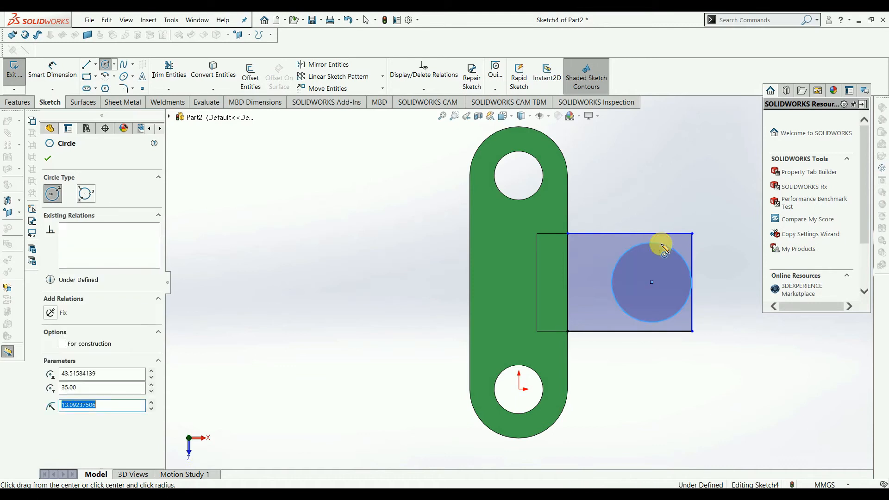
pyautogui.click(48, 160)
# Step: Dimension the circle's diameter and set it to 32 mm
pyautogui.click(53, 69)
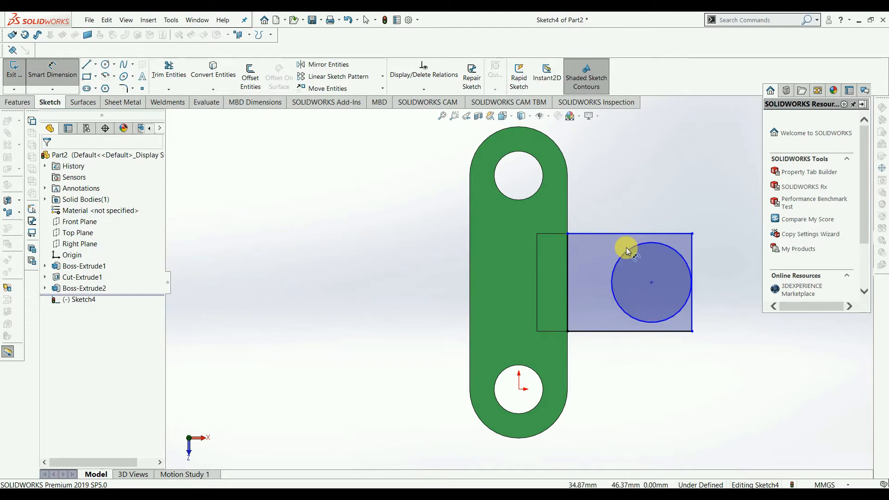
pyautogui.click(660, 242)
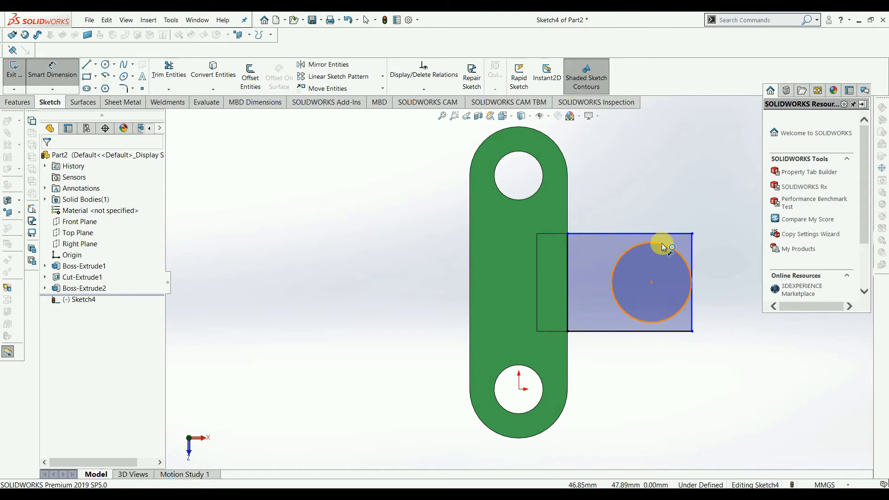
pyautogui.click(690, 187)
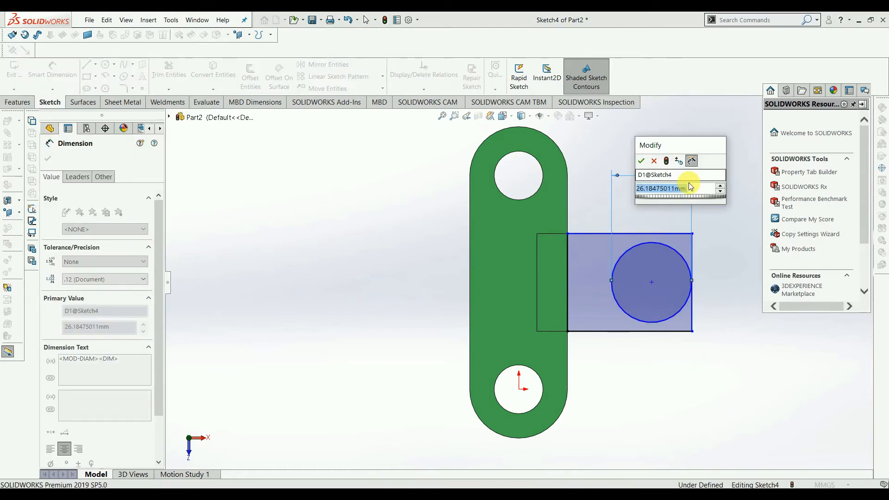
pyautogui.write('32')
pyautogui.press('Return')
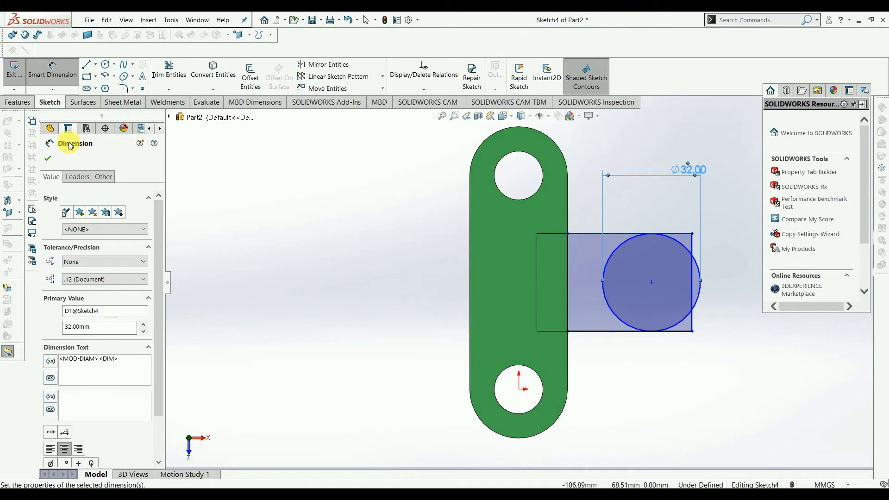
# Step: Dimension the horizontal distance from the upright block's lower inner corner to the circle's centre at 34 mm
pyautogui.click(567, 283)
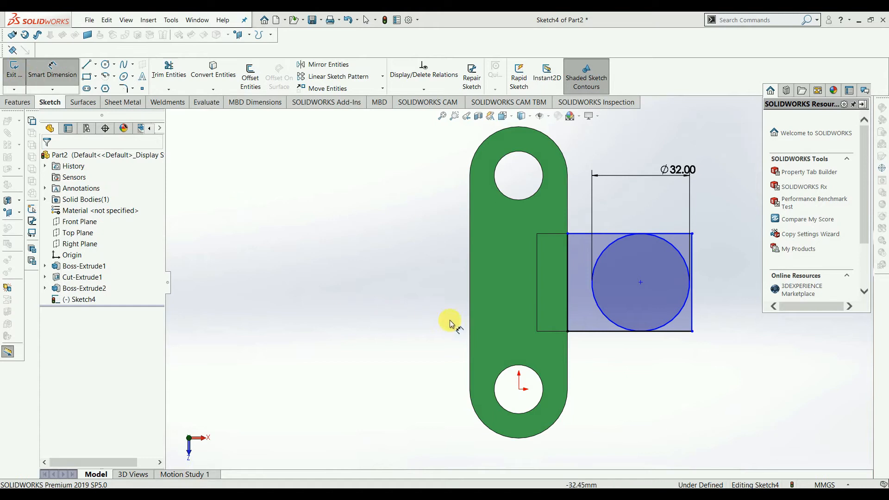
pyautogui.click(537, 331)
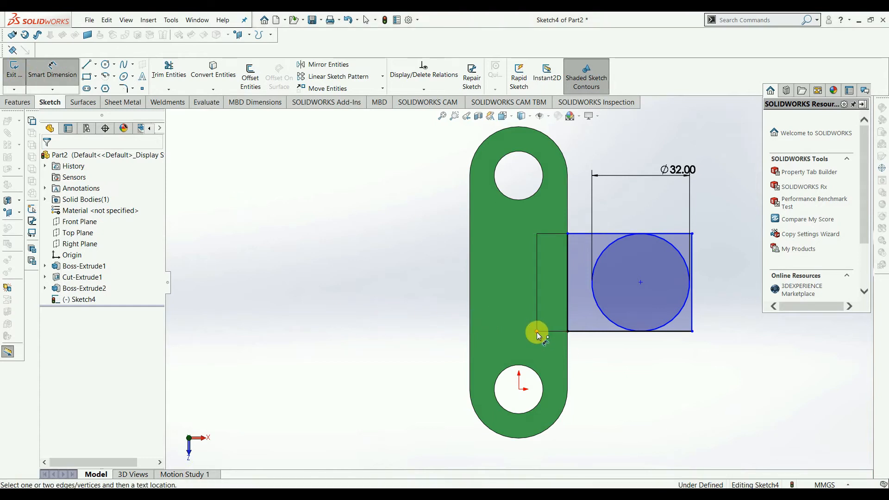
pyautogui.click(641, 283)
pyautogui.click(613, 385)
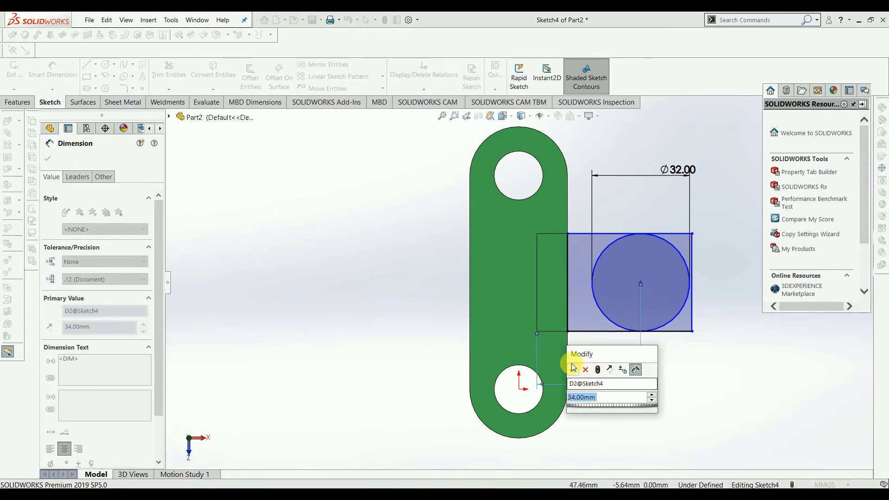
pyautogui.click(574, 370)
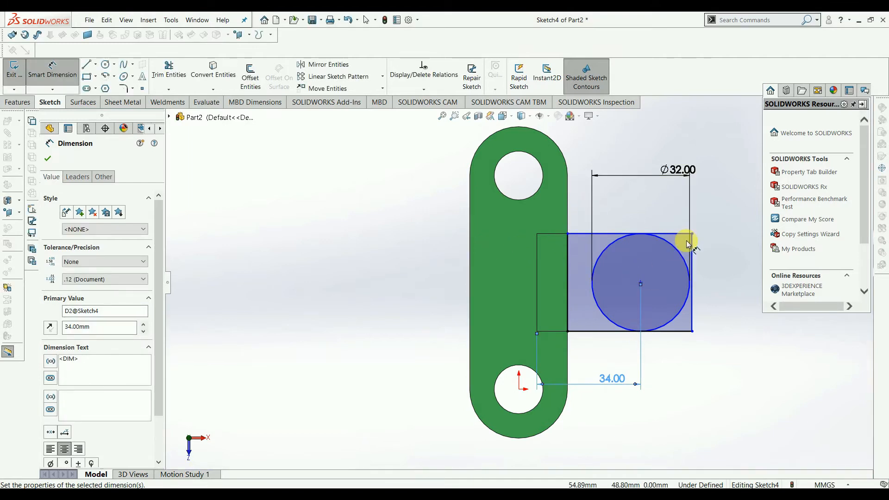
# Step: Trim away the rectangle's outer edge, the overhanging ends of its two horizontal lines and the circle's inner half, leaving a round-ended tab profile
pyautogui.click(180, 74)
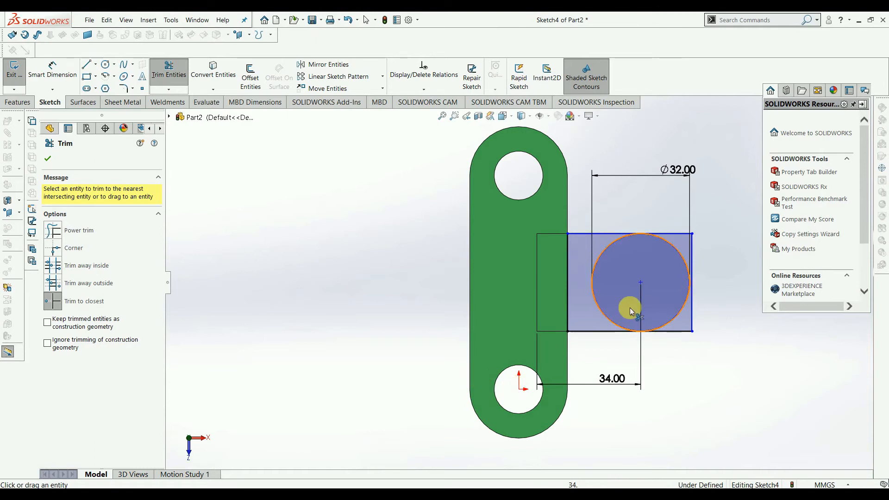
pyautogui.click(692, 258)
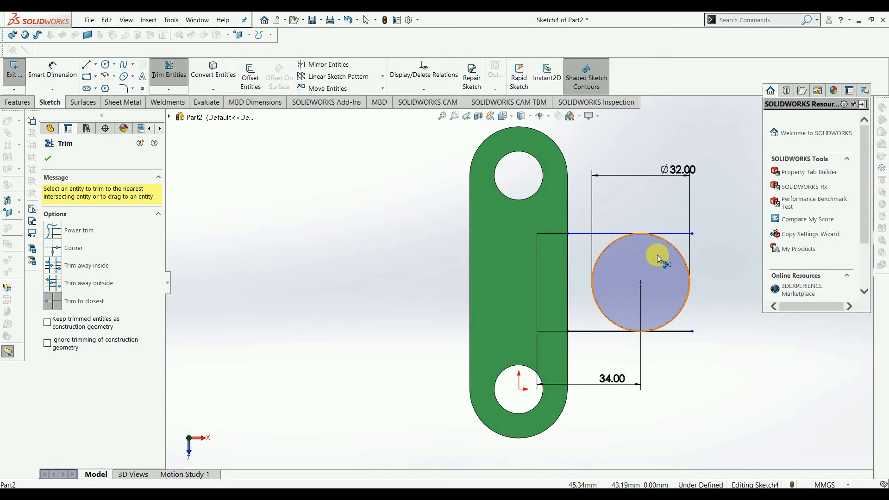
pyautogui.click(671, 236)
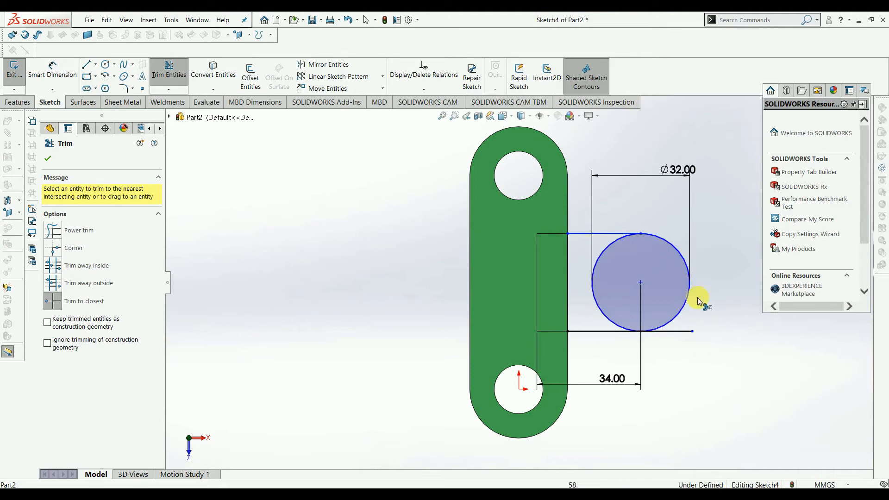
pyautogui.click(685, 332)
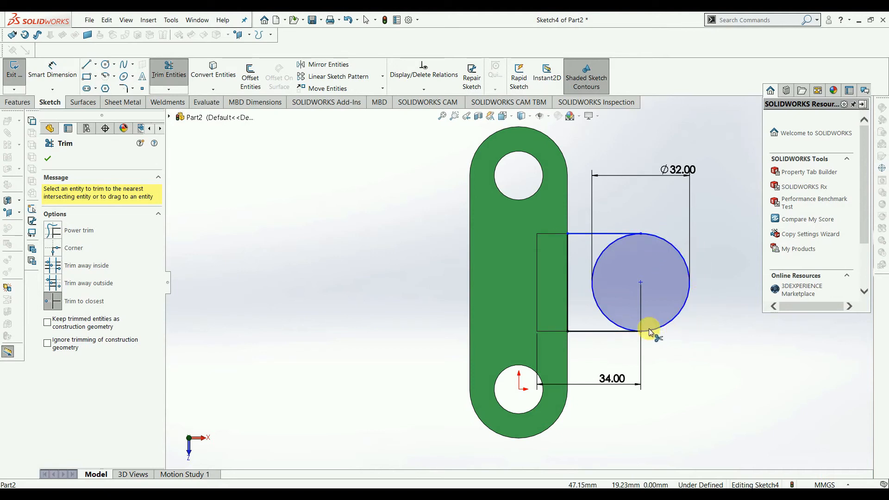
pyautogui.click(598, 262)
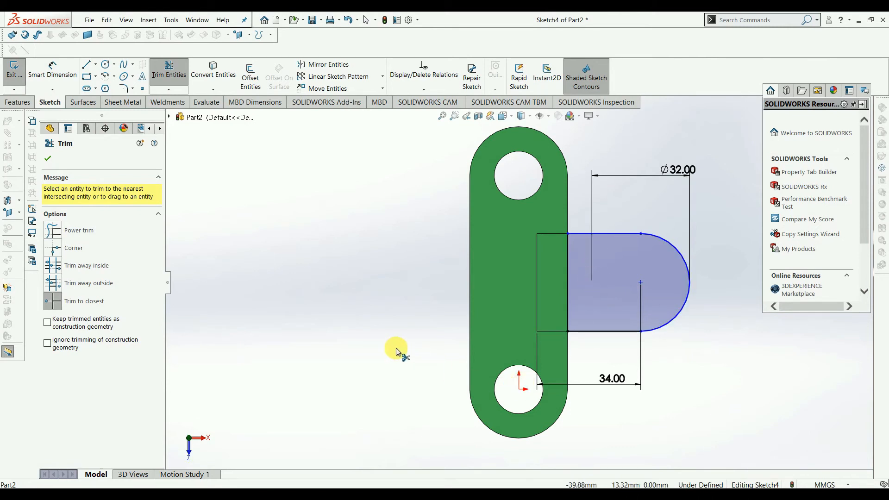
pyautogui.click(567, 273)
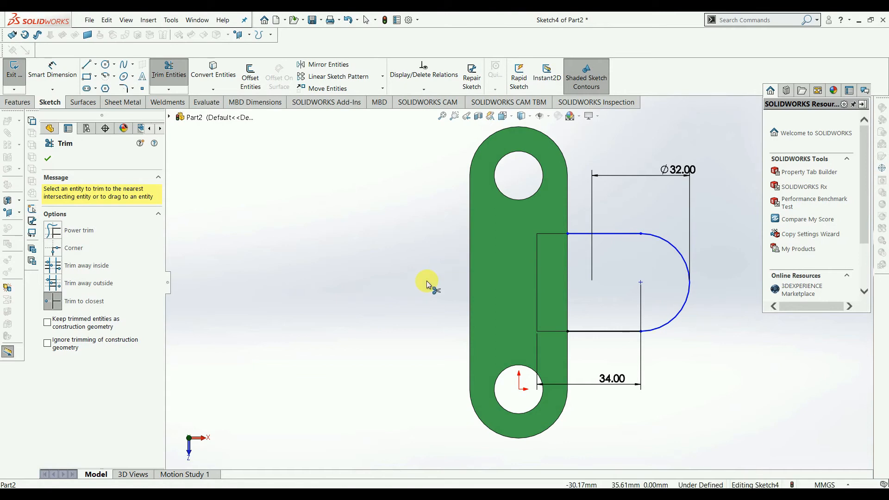
pyautogui.press('Escape')
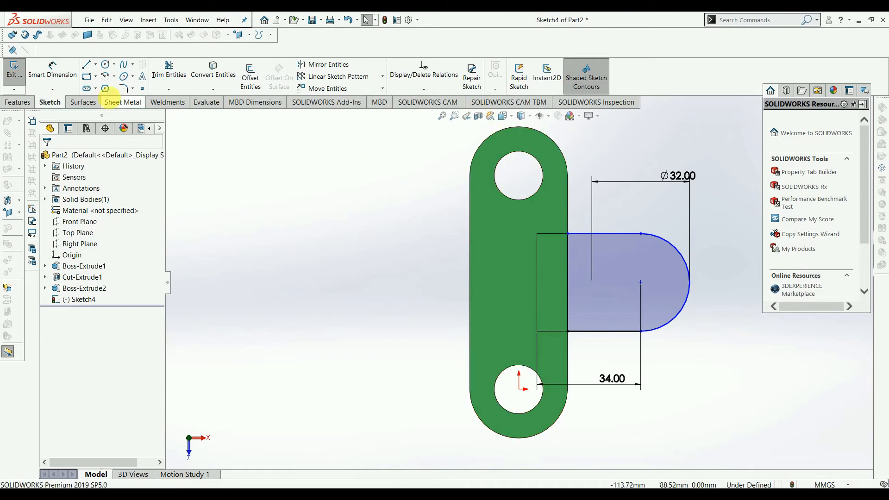
pyautogui.click(58, 69)
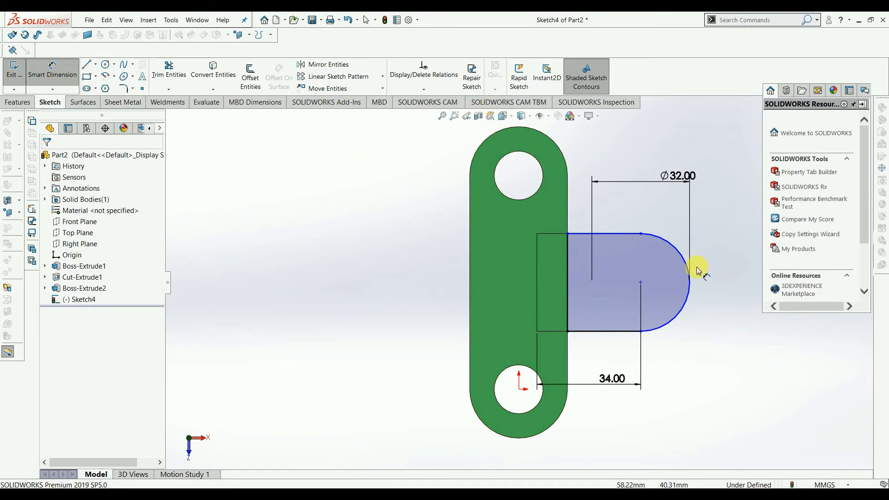
pyautogui.click(687, 306)
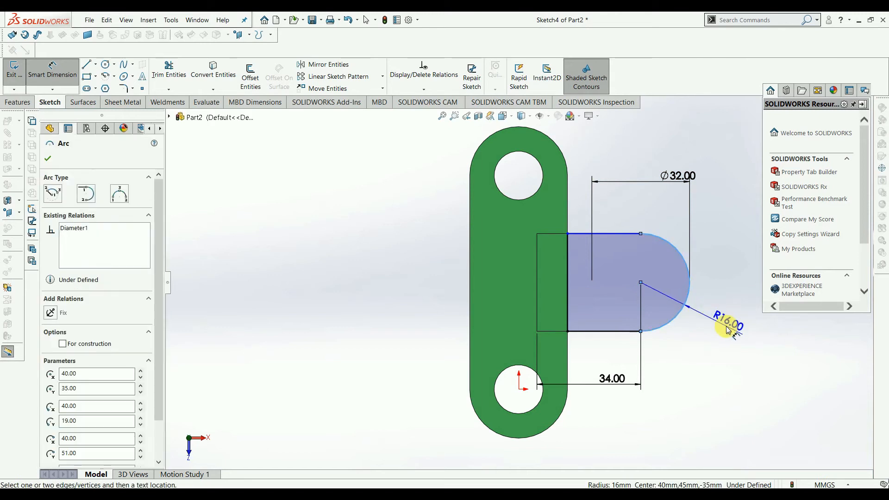
pyautogui.click(728, 329)
pyautogui.click(523, 240)
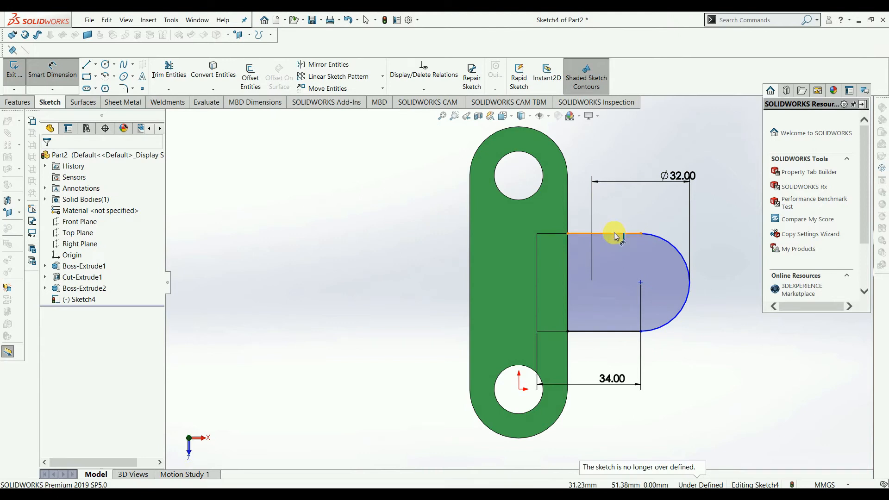
# Step: Dimension the length of the tab profile's straight vertical edge at 32 mm
pyautogui.click(567, 255)
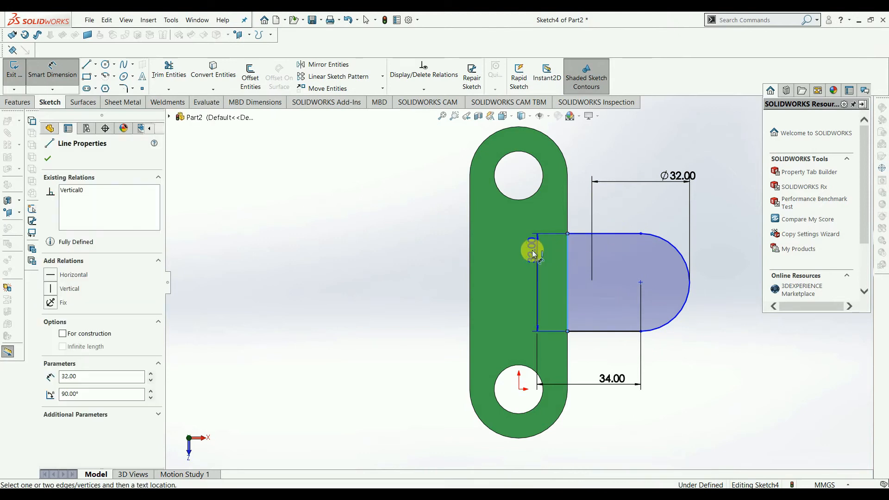
pyautogui.click(517, 253)
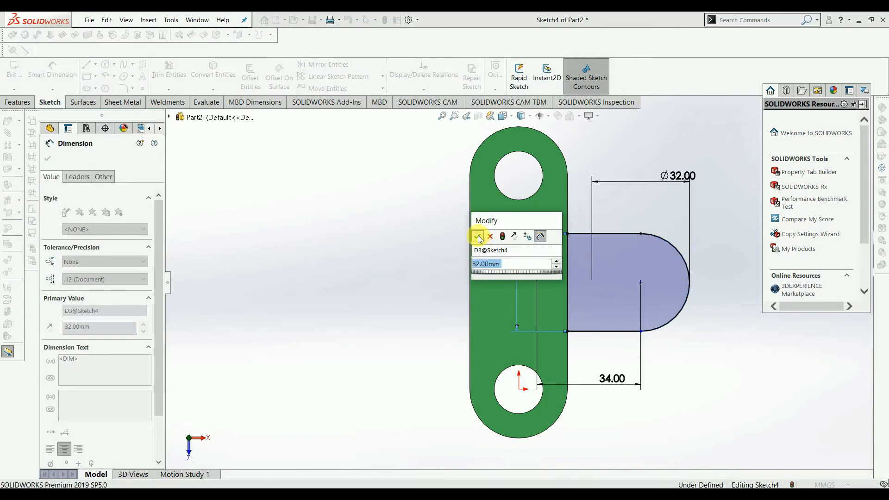
pyautogui.click(478, 237)
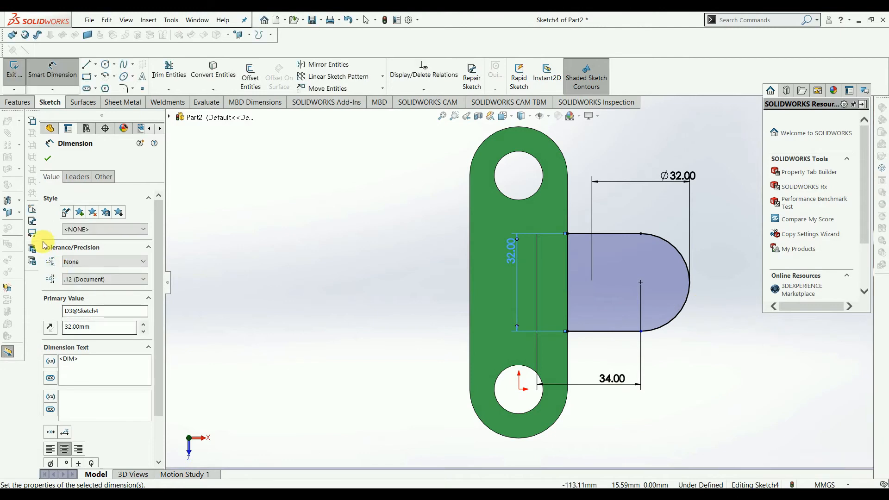
pyautogui.click(49, 160)
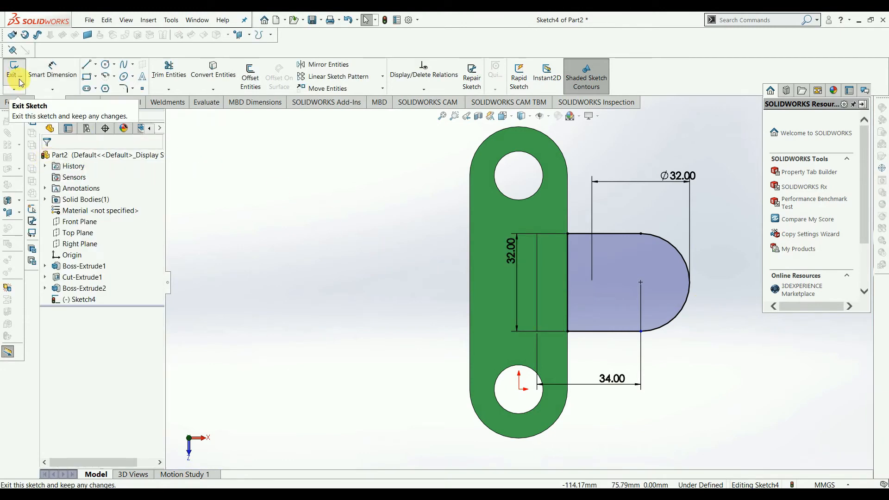
# Step: Finish the sketch and extrude the tab profile 10 mm blind with the direction reversed downward, merging the result
pyautogui.click(21, 82)
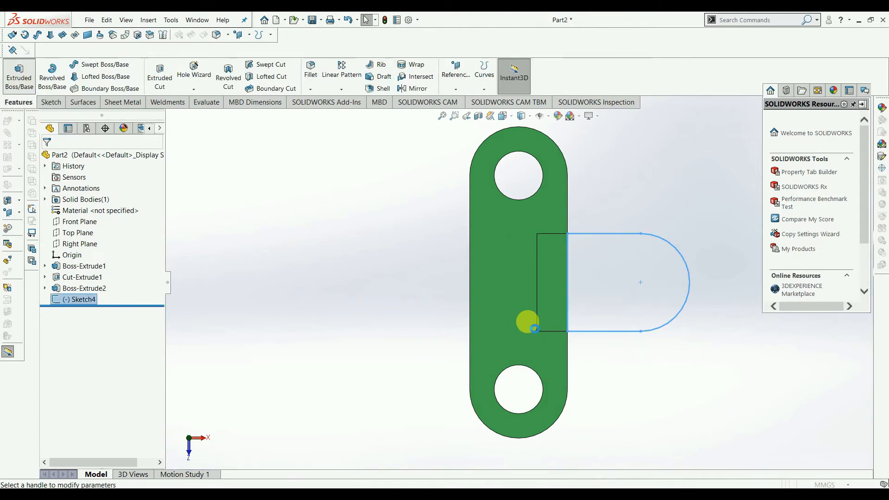
pyautogui.moveTo(649, 397); pyautogui.dragTo(630, 267, button='middle')
pyautogui.click(50, 222)
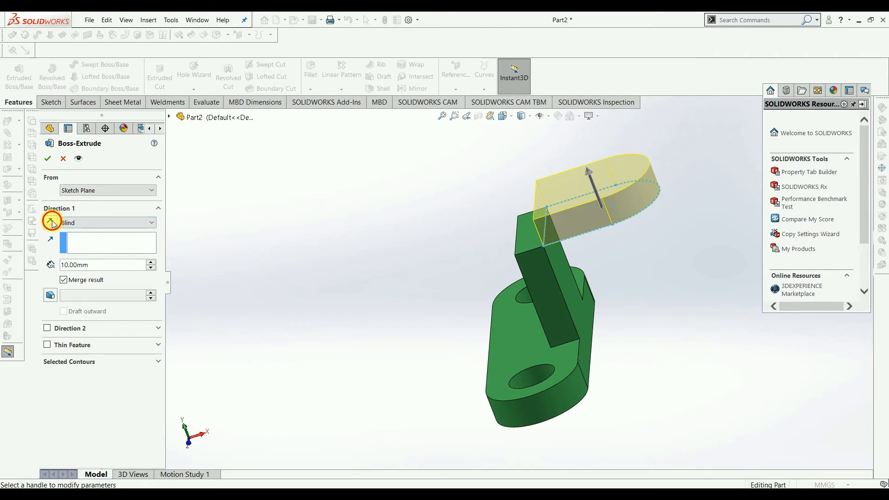
pyautogui.click(47, 159)
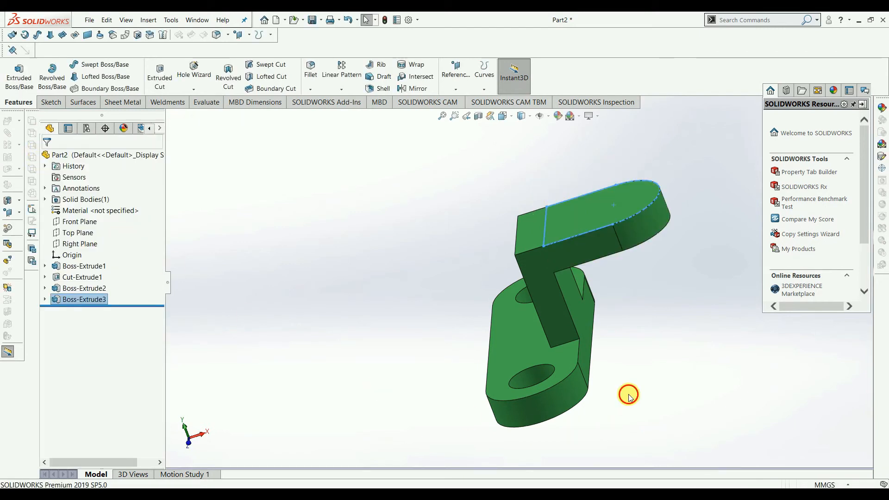
# Step: Sketch two concentric circles on the tab's upper face, centred on its rounded end, with radii of about 11.5 mm and 17.5 mm
pyautogui.moveTo(641, 367); pyautogui.dragTo(676, 358, button='middle')
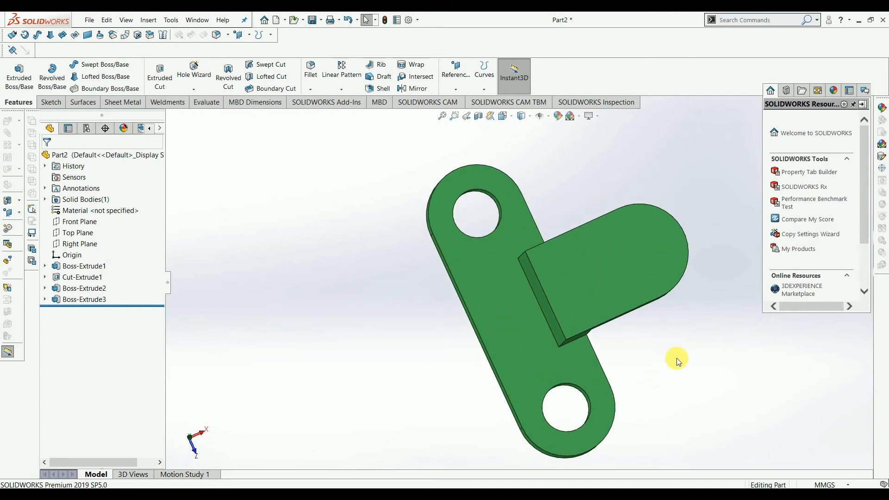
pyautogui.click(643, 253)
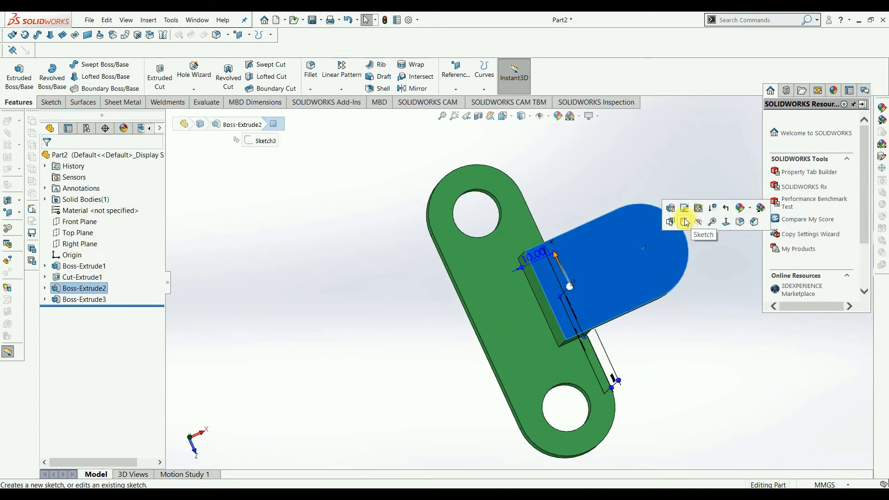
pyautogui.click(686, 221)
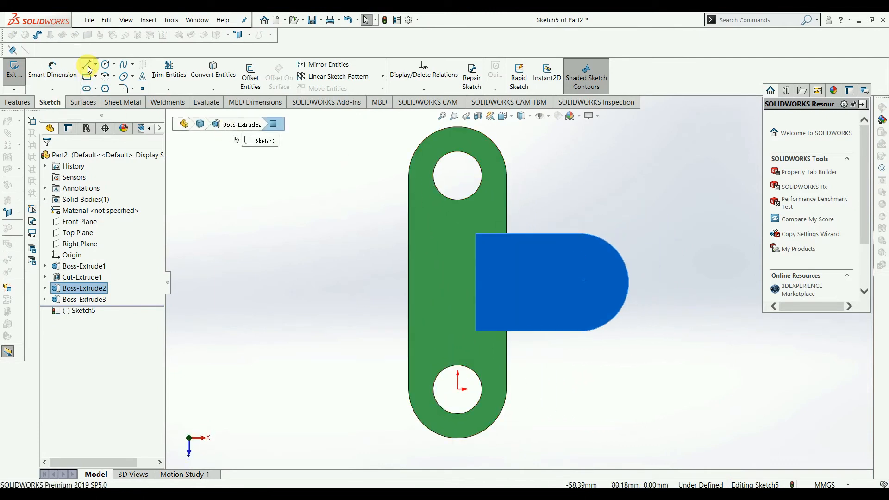
pyautogui.click(113, 66)
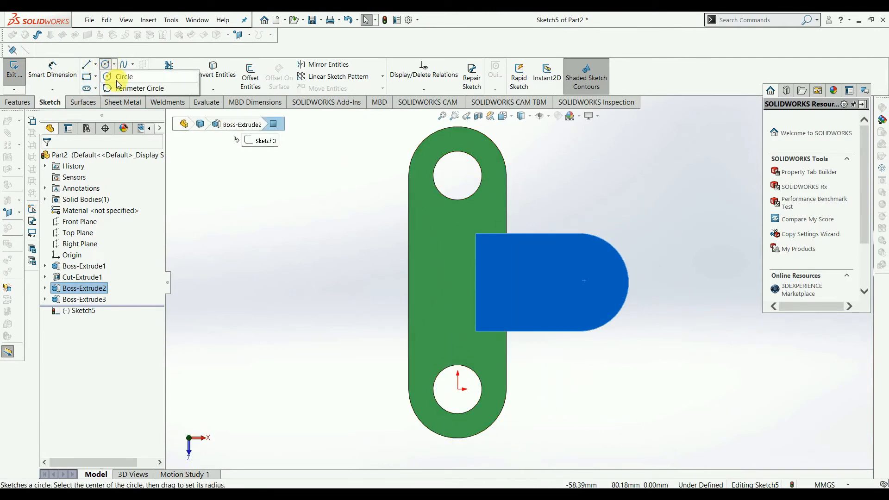
pyautogui.click(118, 81)
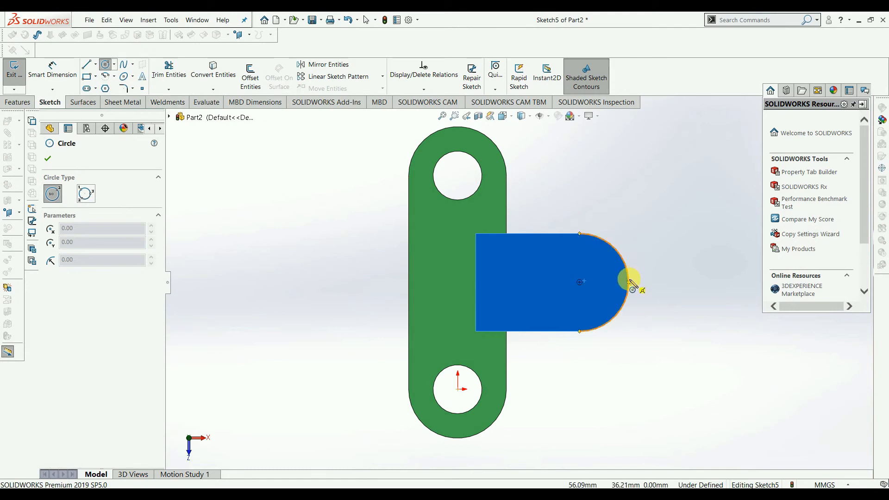
pyautogui.click(579, 283)
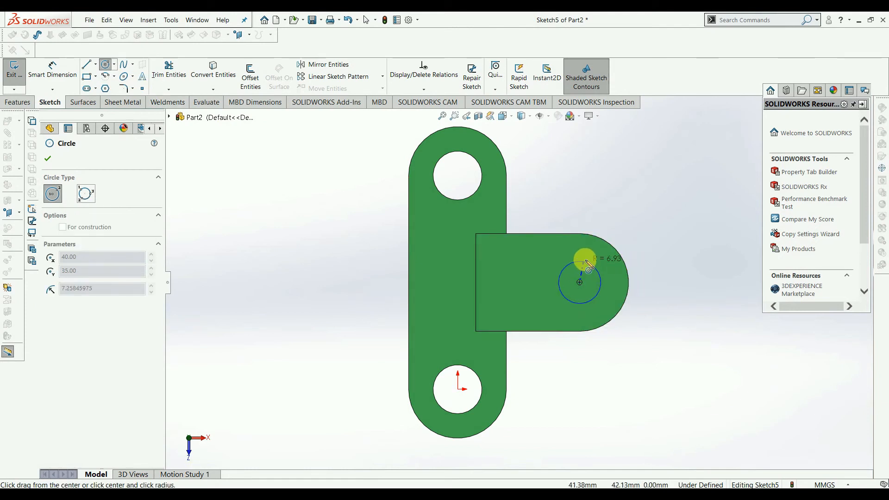
pyautogui.click(593, 254)
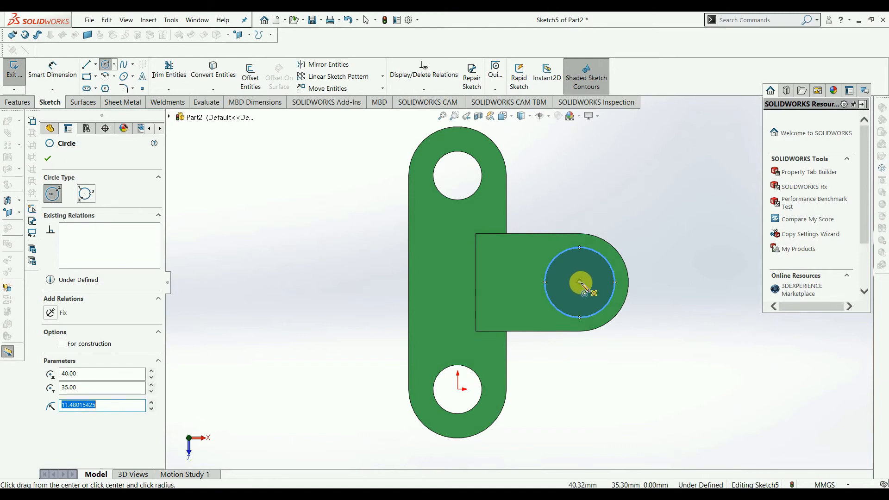
pyautogui.click(580, 283)
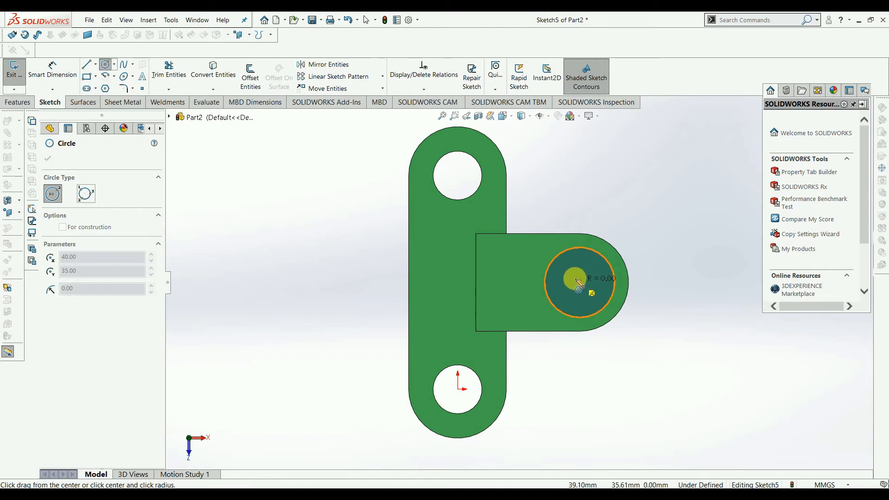
pyautogui.click(533, 268)
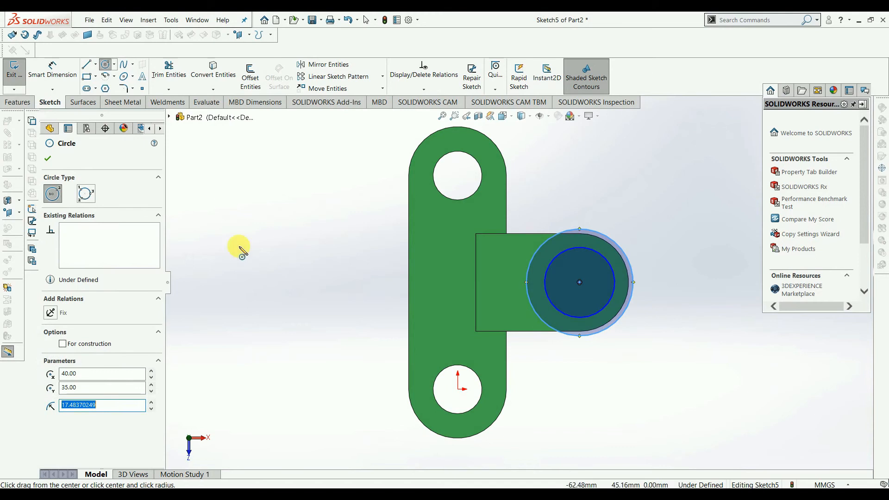
pyautogui.click(52, 158)
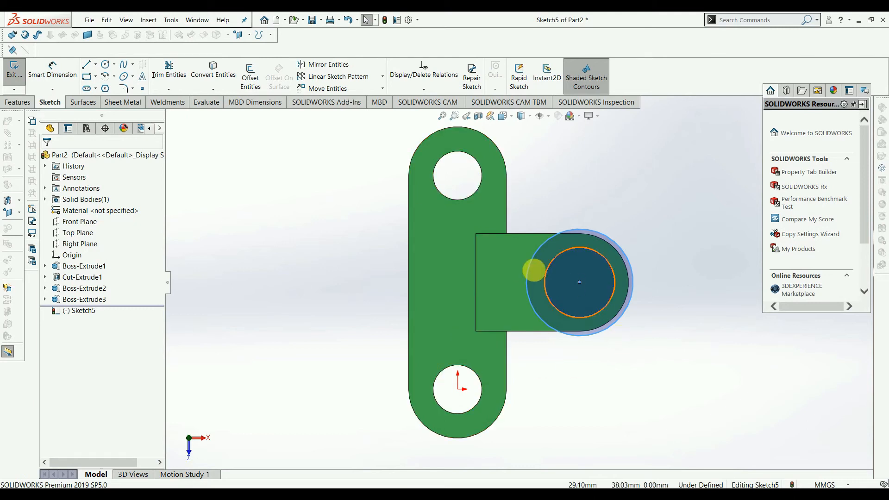
# Step: Dimension the outer circle's diameter at 32 mm and the inner circle's diameter at 16 mm
pyautogui.click(70, 74)
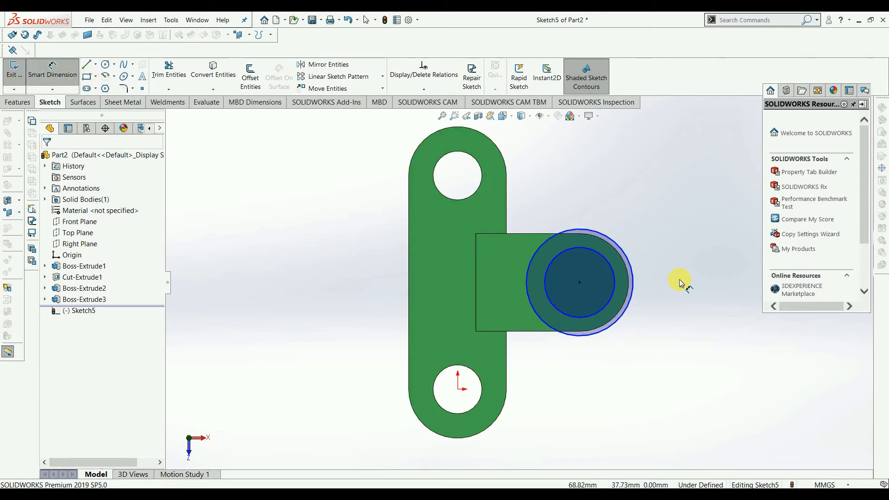
pyautogui.click(633, 291)
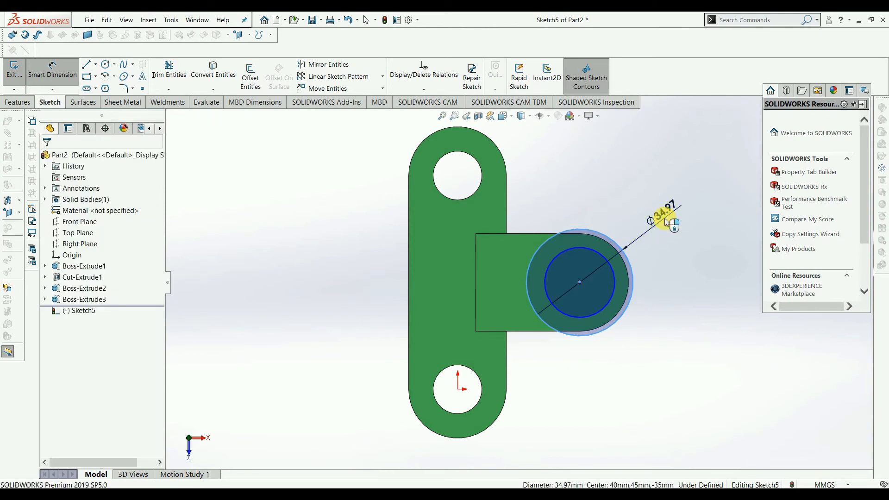
pyautogui.click(665, 222)
pyautogui.write('32')
pyautogui.press('Return')
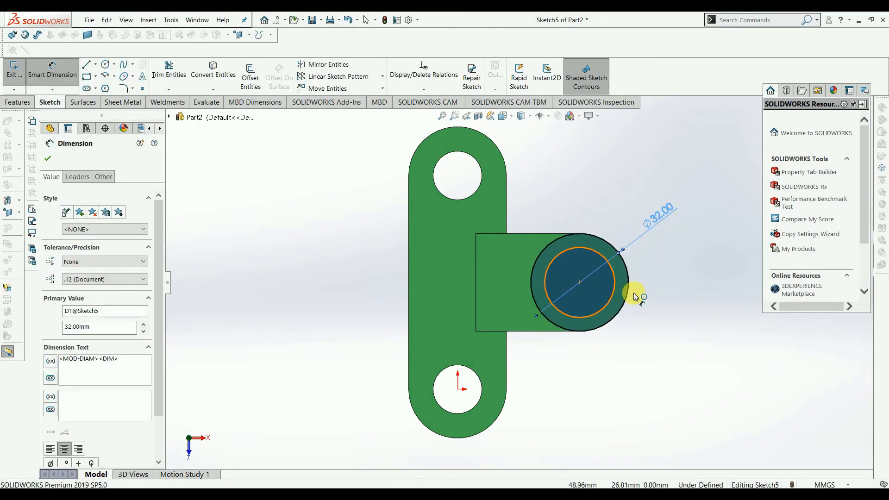
pyautogui.click(609, 311)
pyautogui.click(697, 273)
pyautogui.write('16')
pyautogui.press('Return')
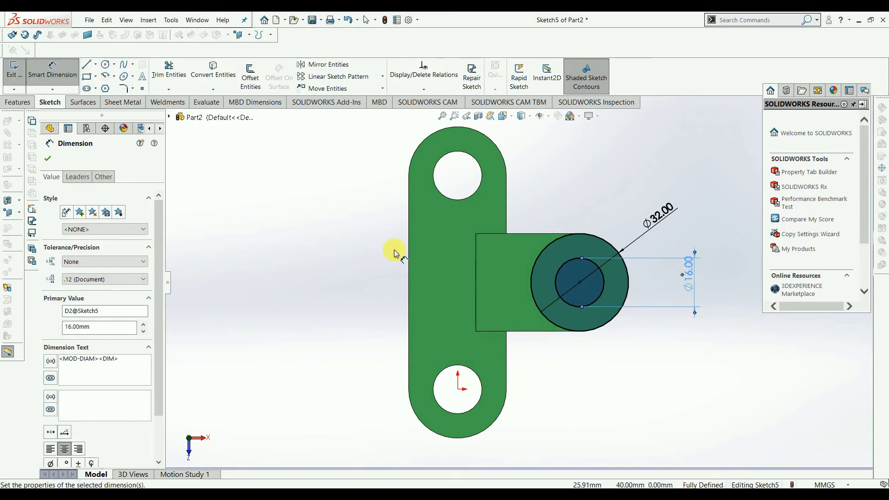
pyautogui.click(47, 160)
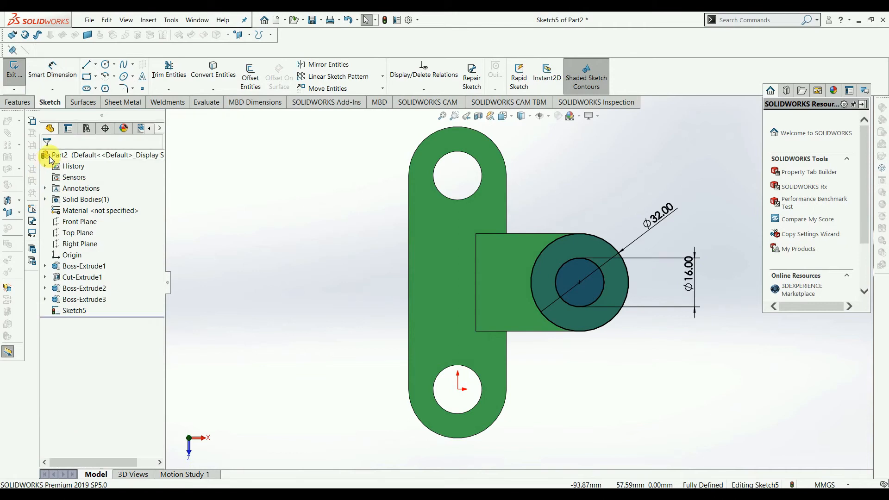
# Step: Finish the sketch and extrude the ring between the two circles 10 mm blind upward from the tab, merging the result
pyautogui.click(13, 76)
pyautogui.click(14, 79)
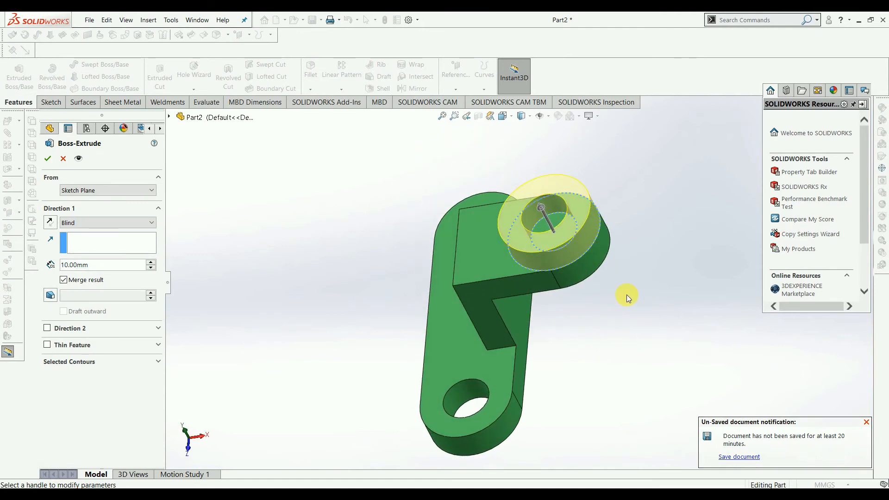
pyautogui.click(49, 158)
# Step: Start a sketch on the circular face inside the ring, convert the face's edge into a sketch circle and finish the sketch
pyautogui.moveTo(606, 341); pyautogui.dragTo(614, 374, button='middle')
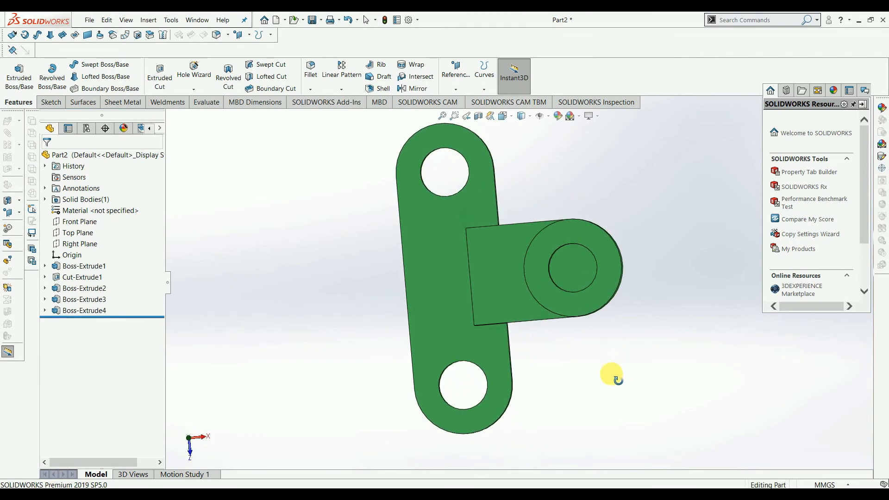
pyautogui.click(535, 277)
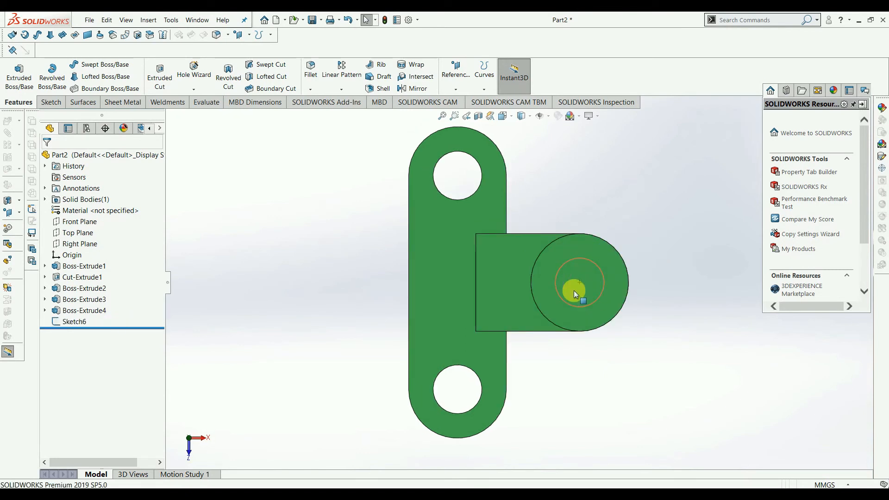
pyautogui.click(573, 290)
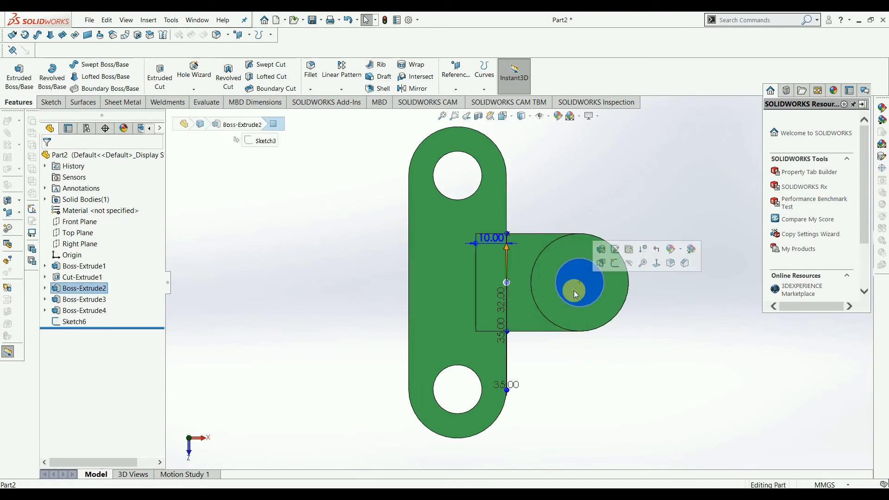
pyautogui.click(601, 263)
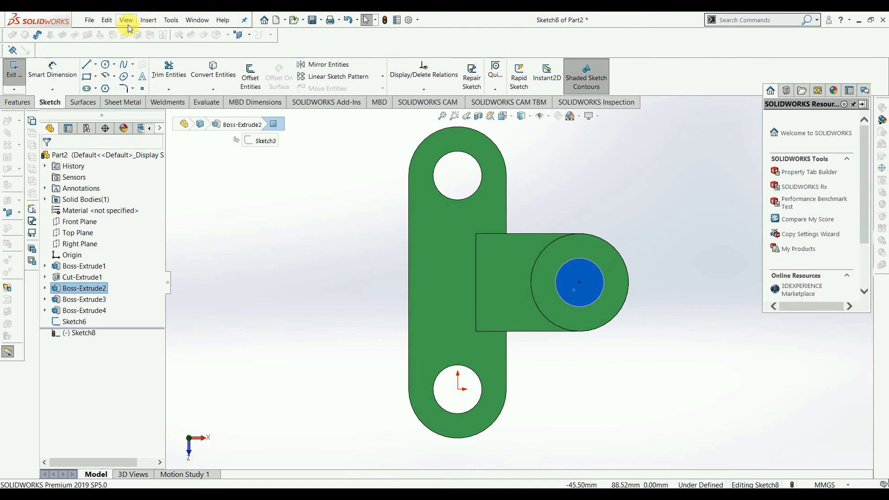
pyautogui.click(211, 80)
pyautogui.click(571, 275)
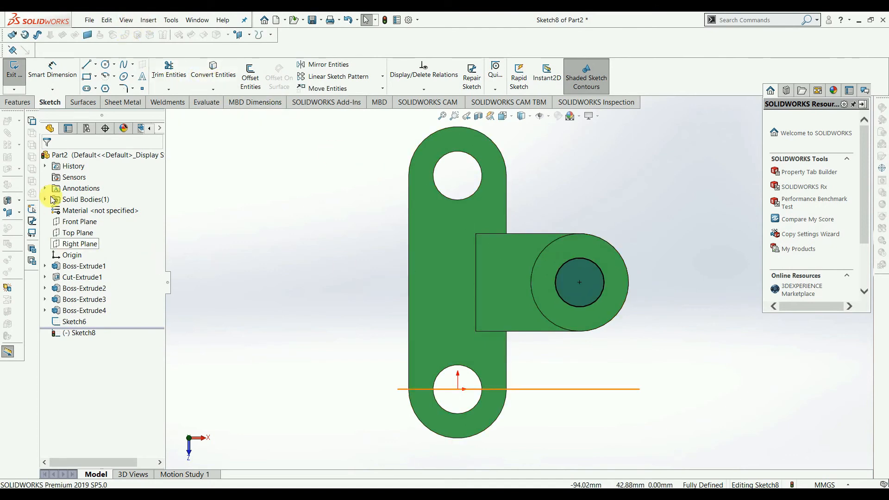
pyautogui.click(15, 75)
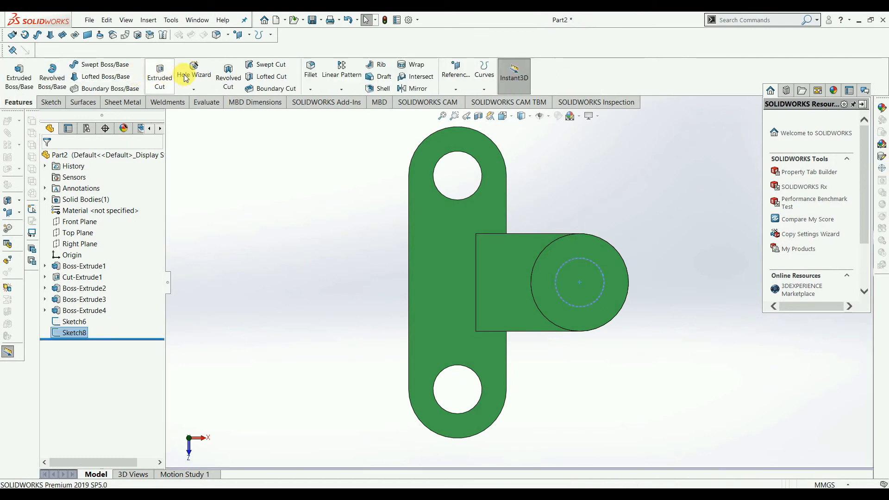
# Step: Cut the converted circle 10 mm blind through the tab to continue the ring's bore
pyautogui.click(160, 74)
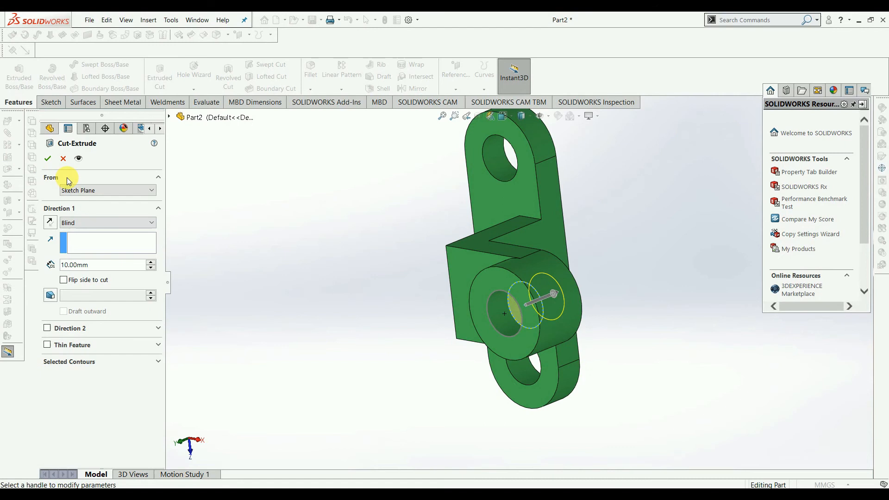
pyautogui.moveTo(752, 329); pyautogui.dragTo(770, 338, button='middle')
pyautogui.click(47, 158)
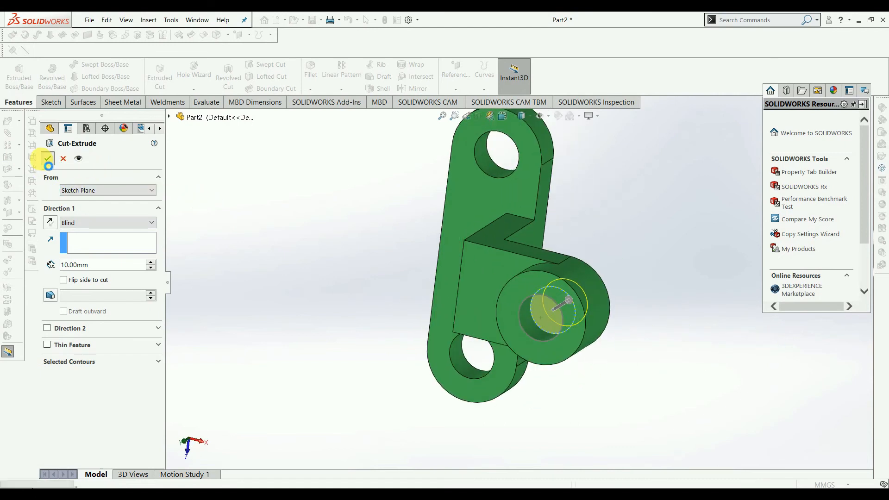
pyautogui.click(607, 366)
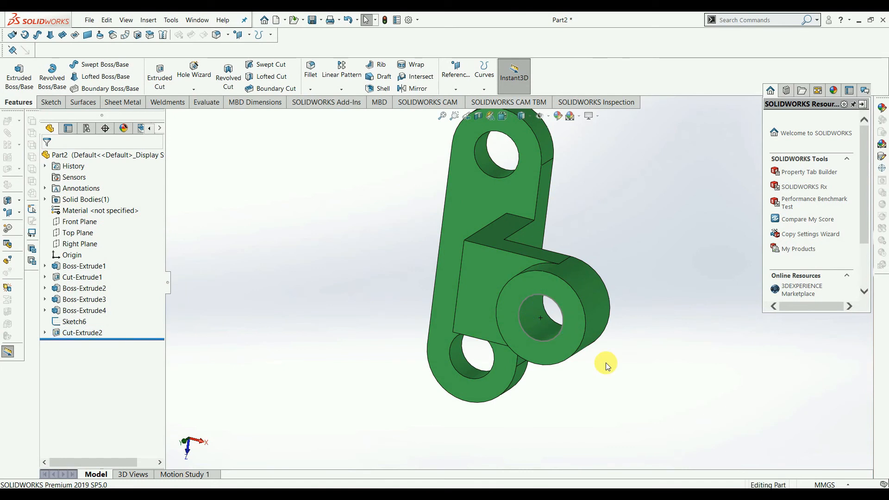
# Step: Fillet the inner corner edge between the upright block and the tab's underside with a symmetric 10 mm radius
pyautogui.scroll(2, 620, 403)
pyautogui.moveTo(620, 404); pyautogui.dragTo(631, 284, button='middle')
pyautogui.moveTo(582, 337); pyautogui.dragTo(566, 294, button='middle')
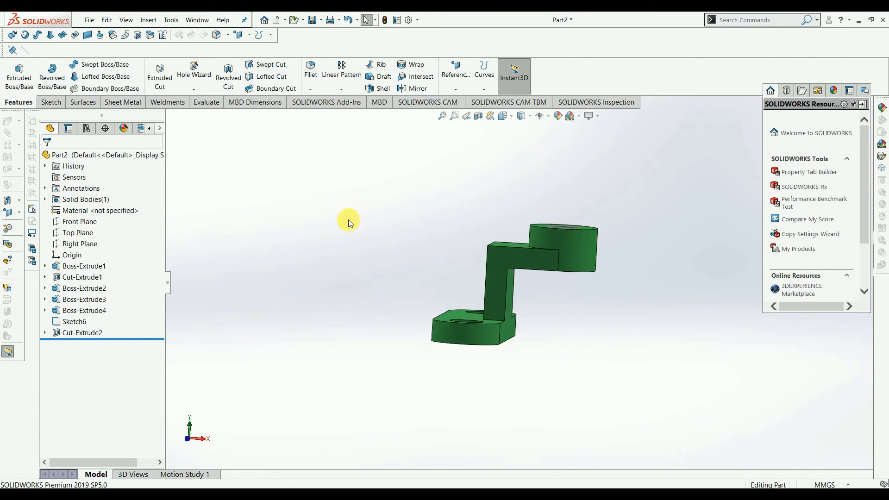
pyautogui.moveTo(349, 224); pyautogui.dragTo(359, 229, button='middle')
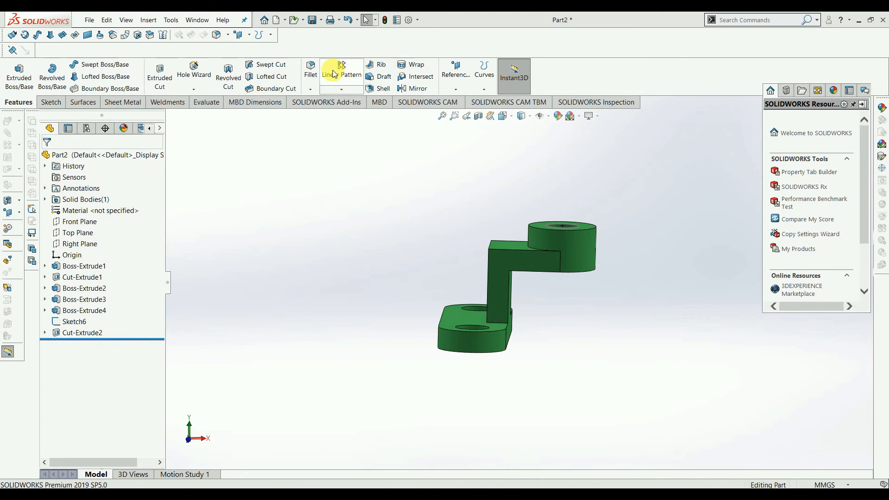
pyautogui.click(315, 80)
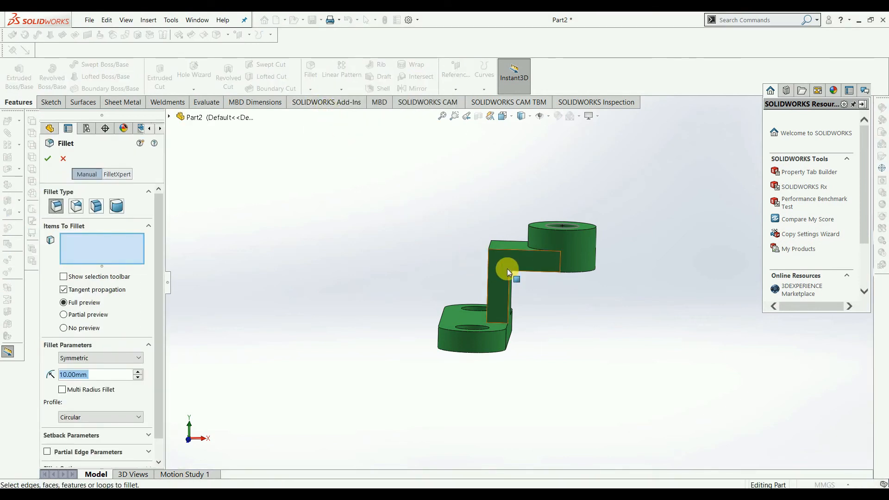
pyautogui.moveTo(510, 275)
pyautogui.mouseDown(button='middle')
pyautogui.moveTo(546, 302)
pyautogui.moveTo(520, 288)
pyautogui.moveTo(506, 265)
pyautogui.mouseUp(button='middle')
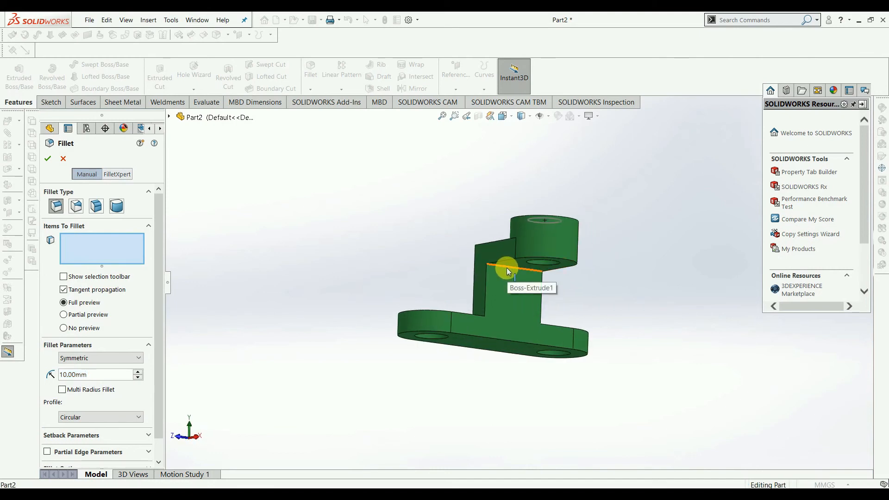
pyautogui.click(506, 268)
pyautogui.moveTo(259, 342); pyautogui.dragTo(308, 361, button='middle')
pyautogui.click(46, 160)
# Step: Start a sketch on the L-shaped side face formed by the upright block and its tab
pyautogui.moveTo(423, 386); pyautogui.dragTo(469, 421, button='middle')
pyautogui.moveTo(609, 322); pyautogui.dragTo(509, 304, button='middle')
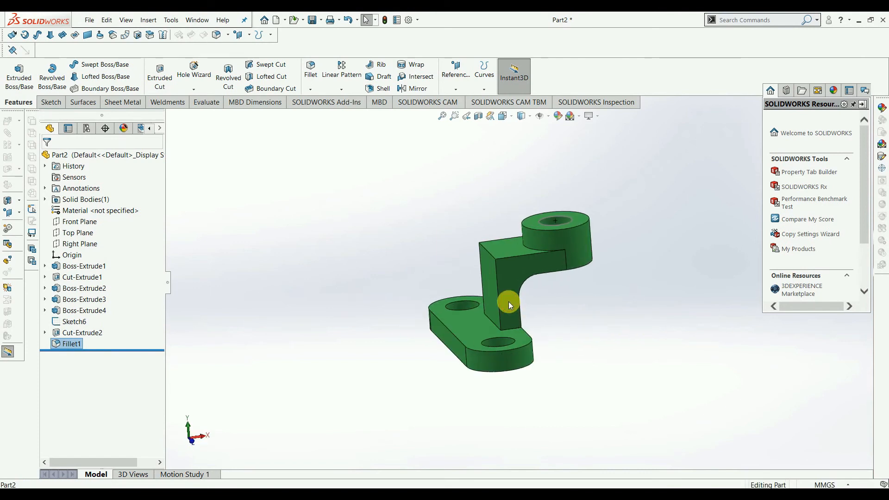
pyautogui.click(508, 302)
pyautogui.click(551, 278)
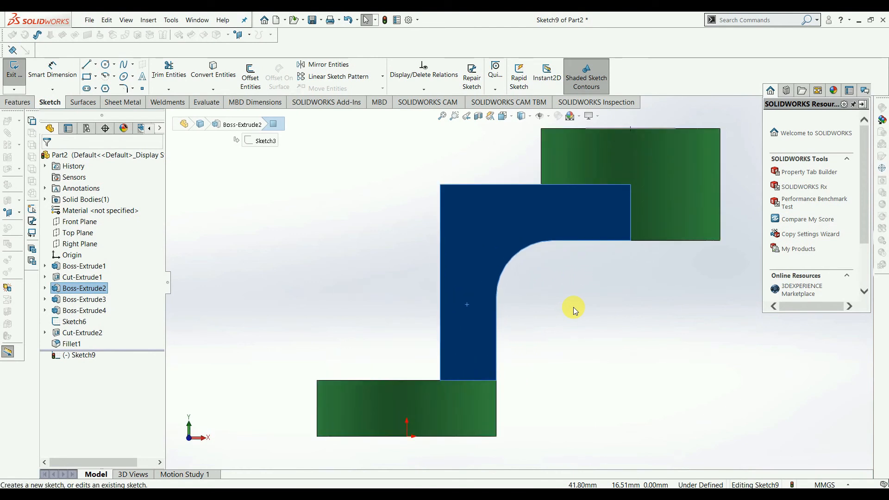
# Step: Draw a closed triangle joining the block's upper outer corner, the link's outer top edge and the block's base corner, and finish the sketch
pyautogui.click(95, 65)
pyautogui.click(100, 75)
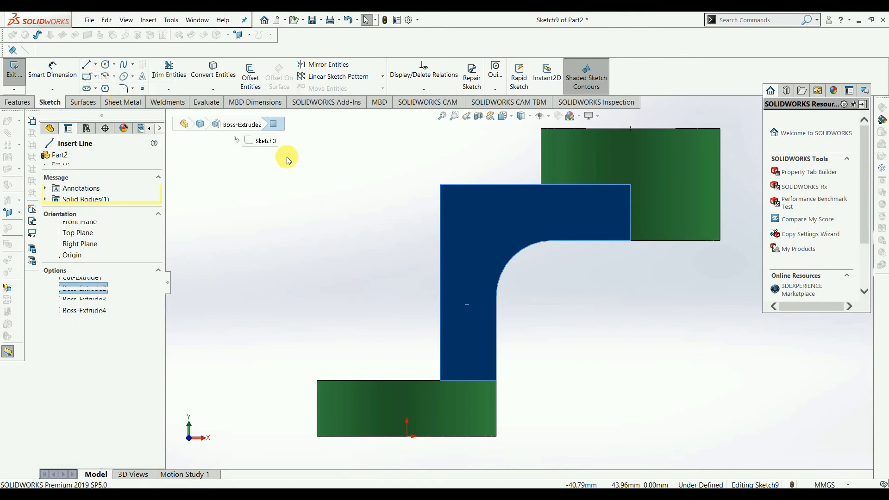
pyautogui.click(440, 185)
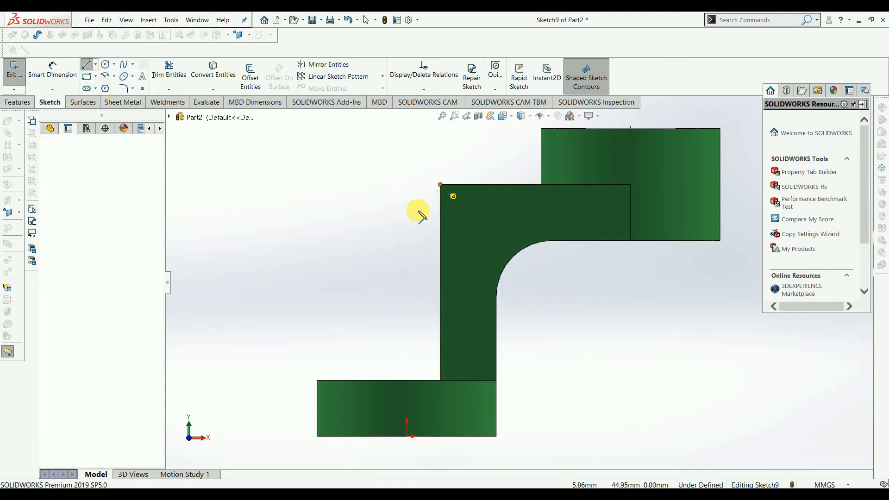
pyautogui.click(317, 380)
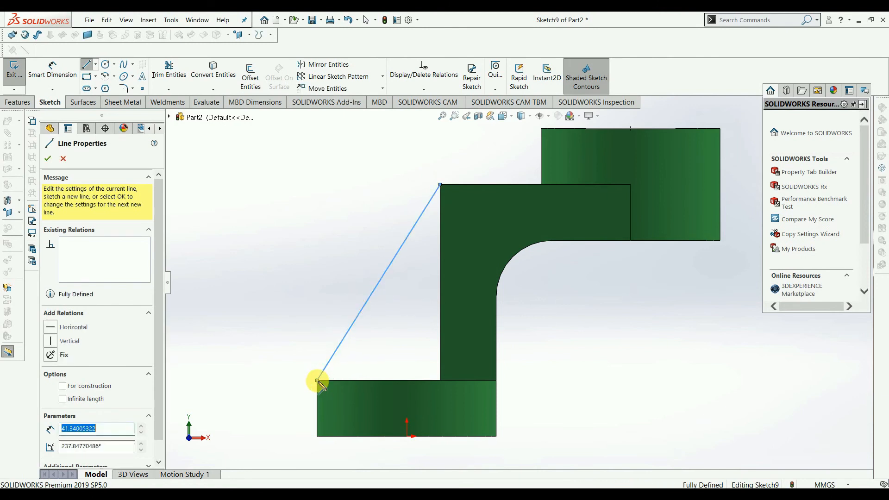
pyautogui.click(440, 380)
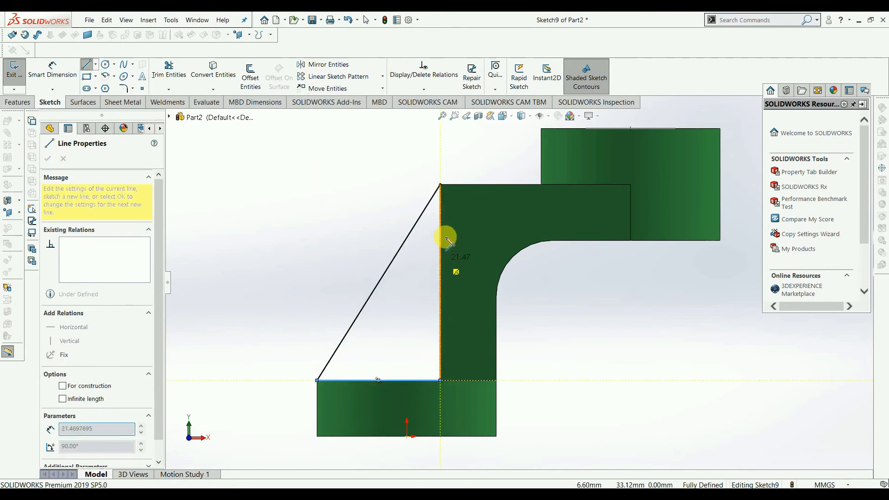
pyautogui.click(440, 185)
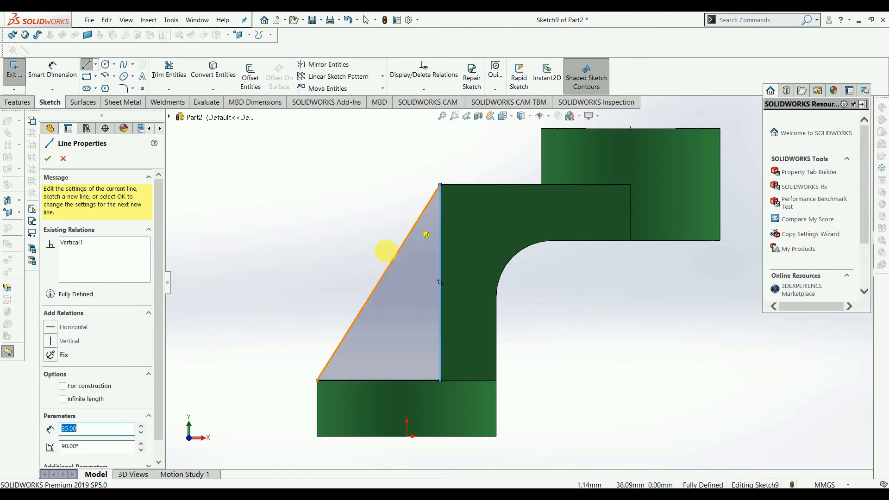
pyautogui.click(48, 158)
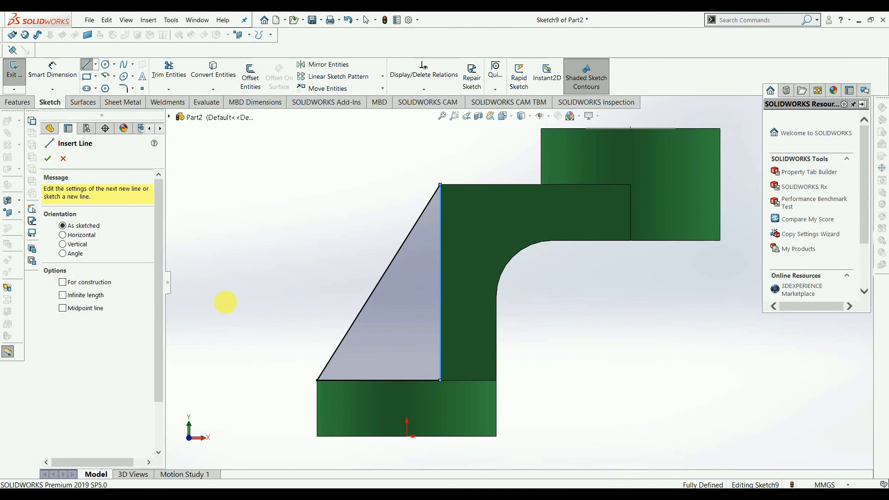
pyautogui.moveTo(598, 357)
pyautogui.mouseDown(button='middle')
pyautogui.moveTo(621, 377)
pyautogui.moveTo(625, 399)
pyautogui.mouseUp(button='middle')
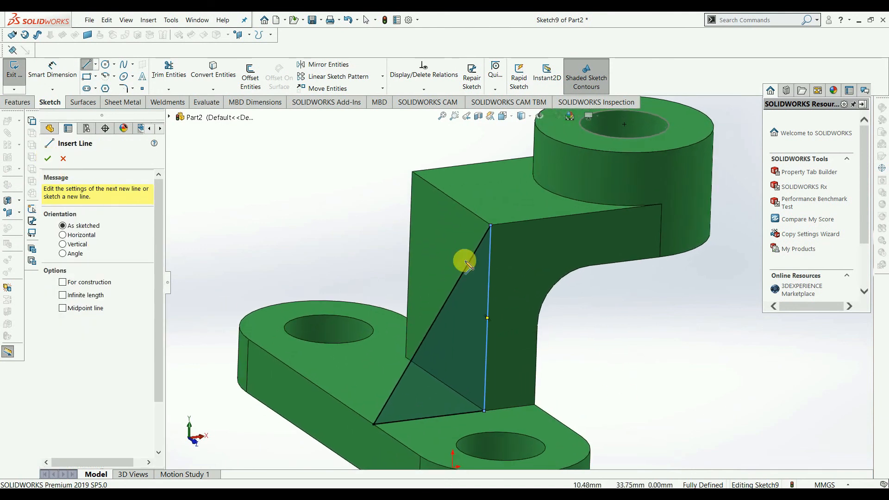
pyautogui.click(47, 159)
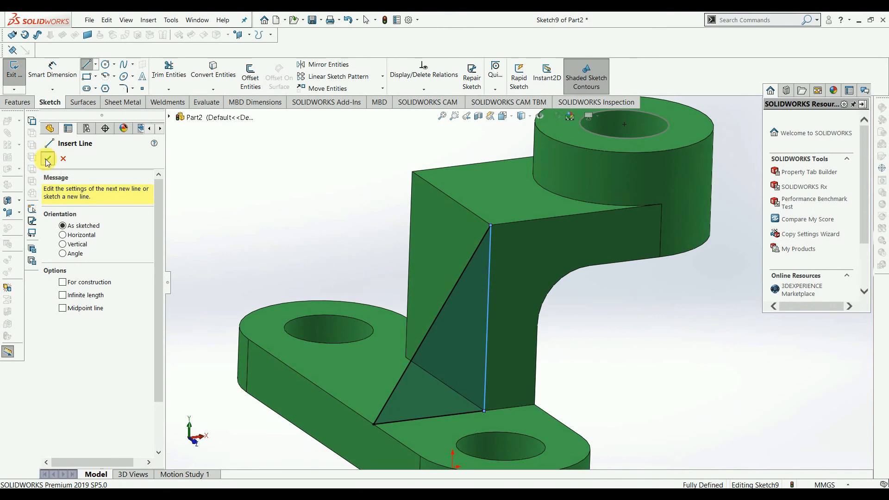
pyautogui.click(8, 81)
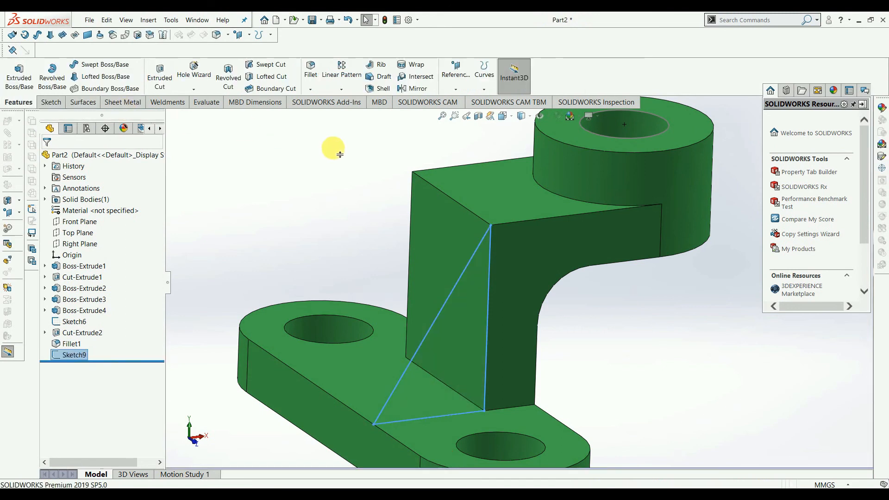
# Step: Begin extruding the triangle sketch with its start offset 17 mm from the sketch plane, reversed toward the middle of the block
pyautogui.click(14, 78)
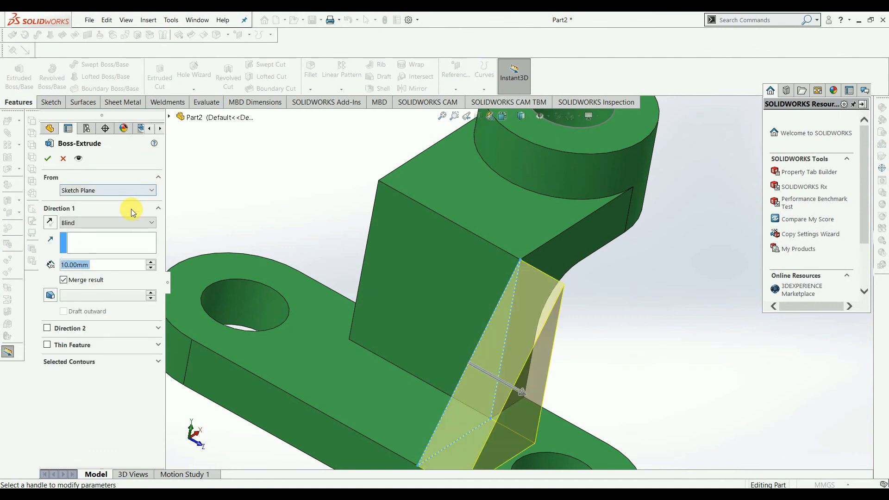
pyautogui.click(138, 189)
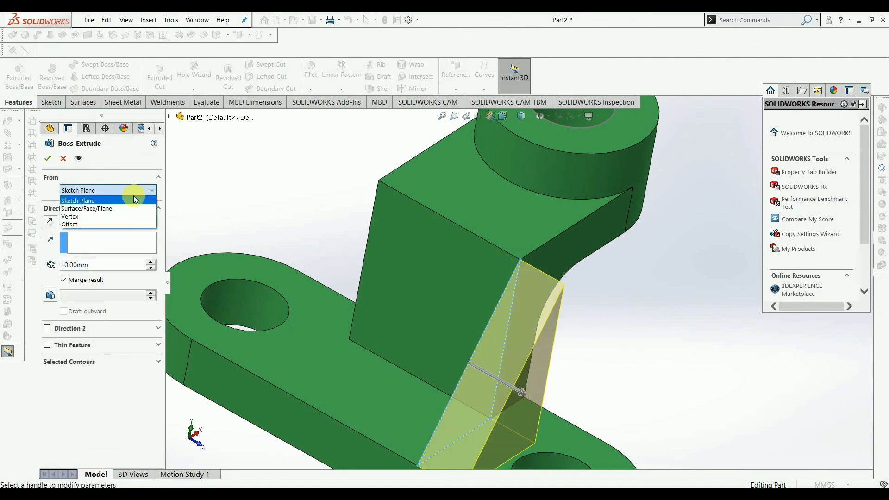
pyautogui.click(120, 224)
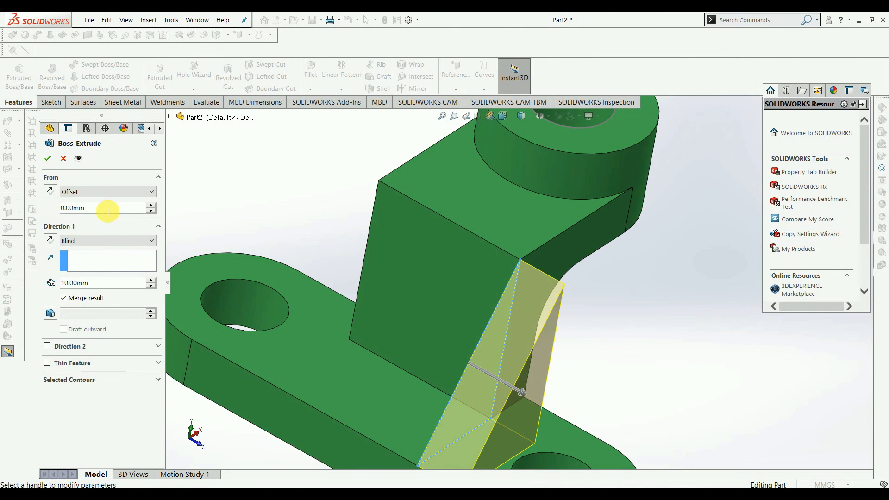
pyautogui.moveTo(107, 211); pyautogui.dragTo(44, 211)
pyautogui.write('17')
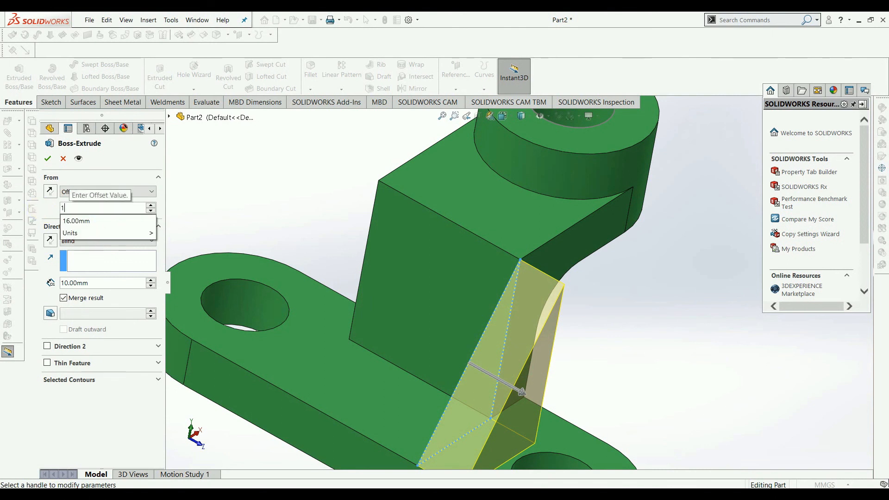
pyautogui.press('Return')
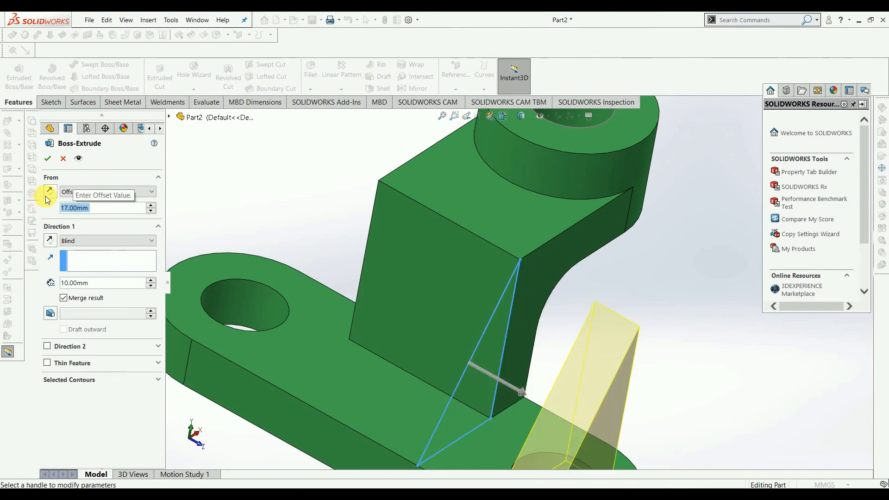
pyautogui.click(50, 192)
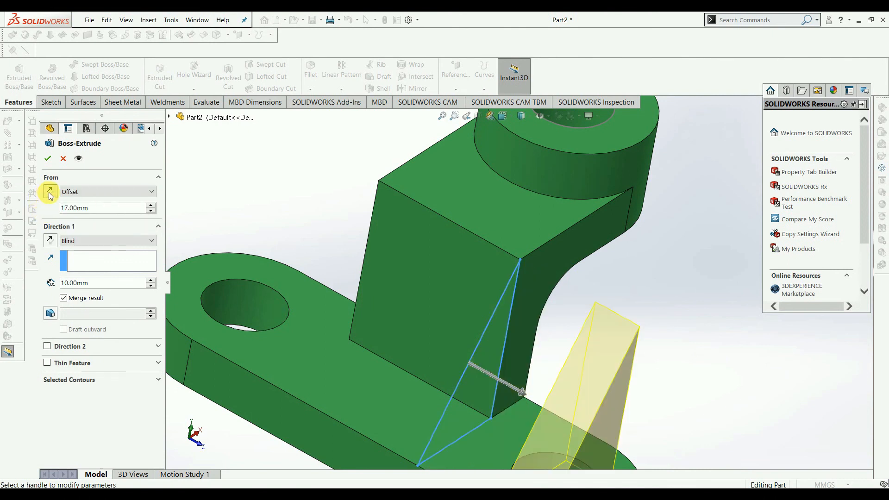
# Step: Complete the rib extrusion as Mid Plane with a 10 mm depth, merging the result, and clear the selection
pyautogui.click(88, 244)
pyautogui.click(82, 297)
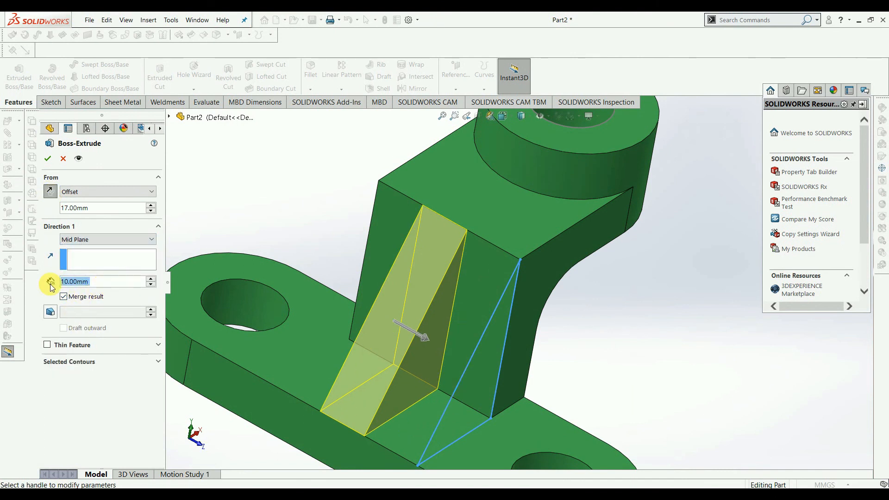
pyautogui.click(41, 159)
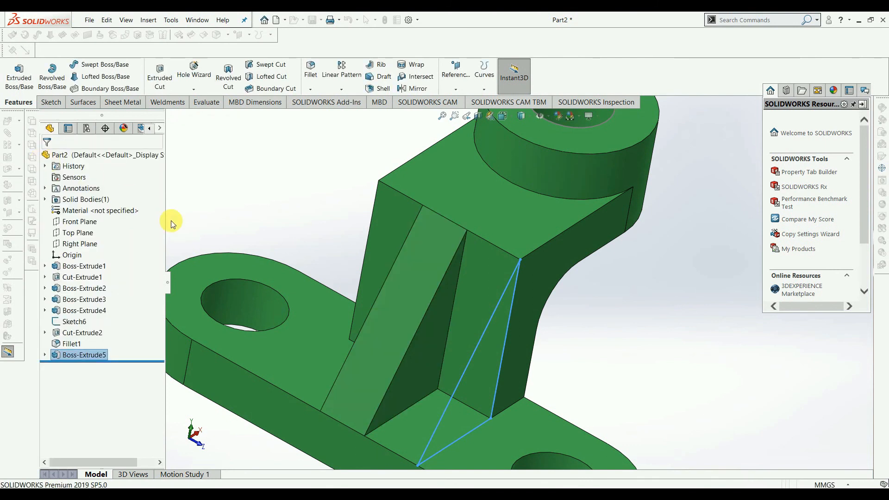
pyautogui.click(651, 328)
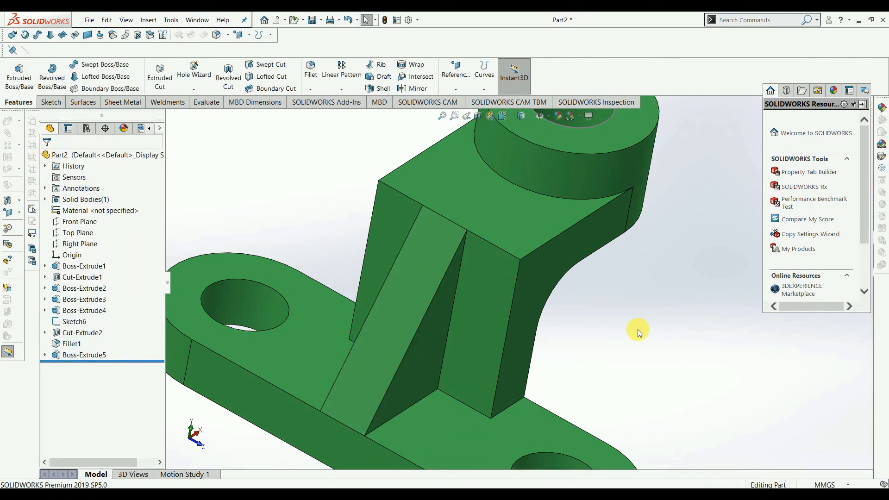
# Step: Inspect the finished bracket from several angles, including the rib, bored boss and two-hole base
pyautogui.scroll(-1, 637, 329)
pyautogui.scroll(4, 638, 330)
pyautogui.moveTo(638, 330); pyautogui.dragTo(610, 351, button='middle')
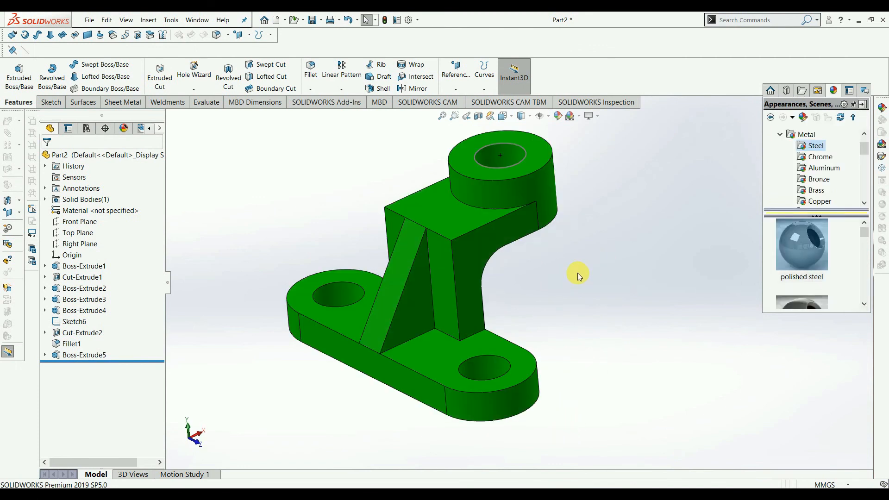
pyautogui.scroll(3, 576, 274)
pyautogui.moveTo(571, 337); pyautogui.dragTo(548, 435, button='middle')
pyautogui.moveTo(629, 277); pyautogui.dragTo(558, 305, button='middle')
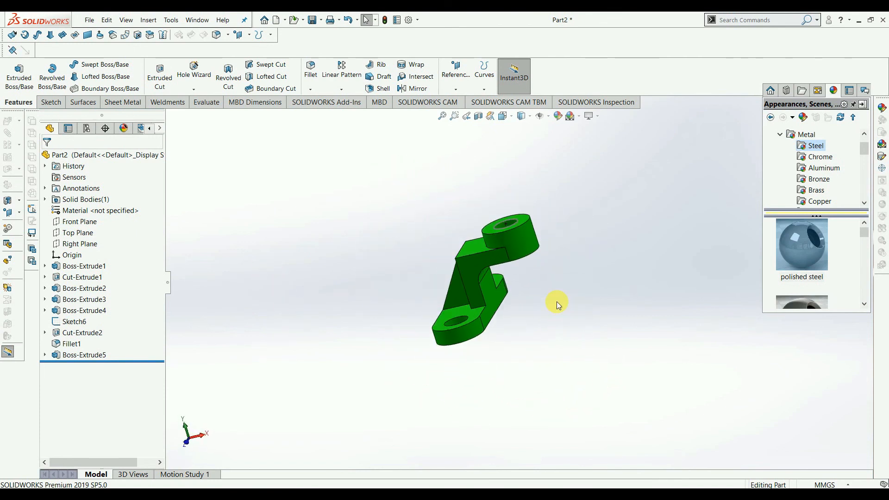
pyautogui.moveTo(496, 479)
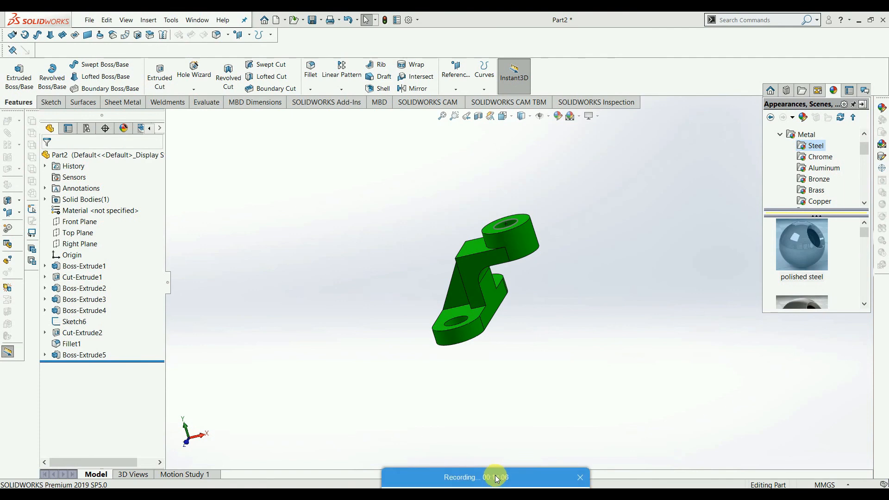